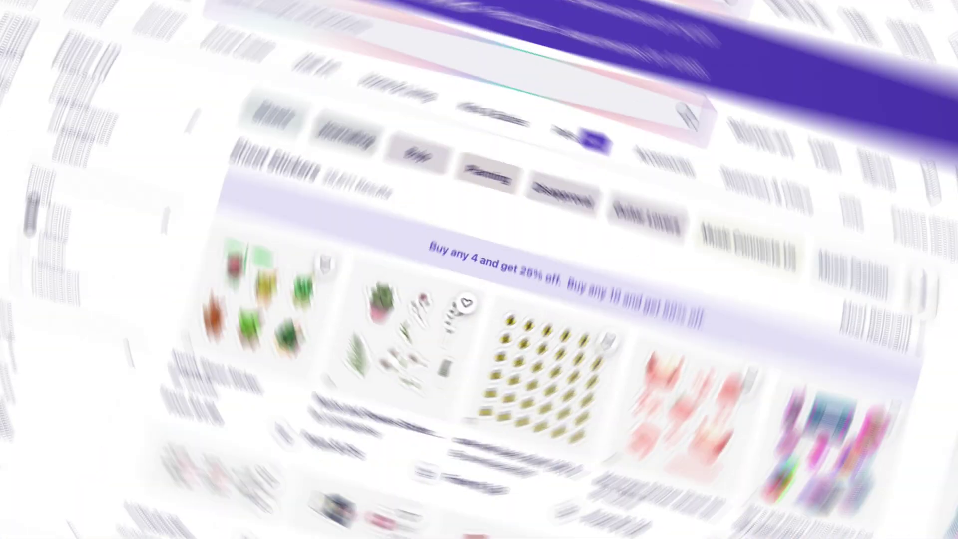
Open the text options and show all 41 decorated text styles
scroll(479, 270, "down", 2)
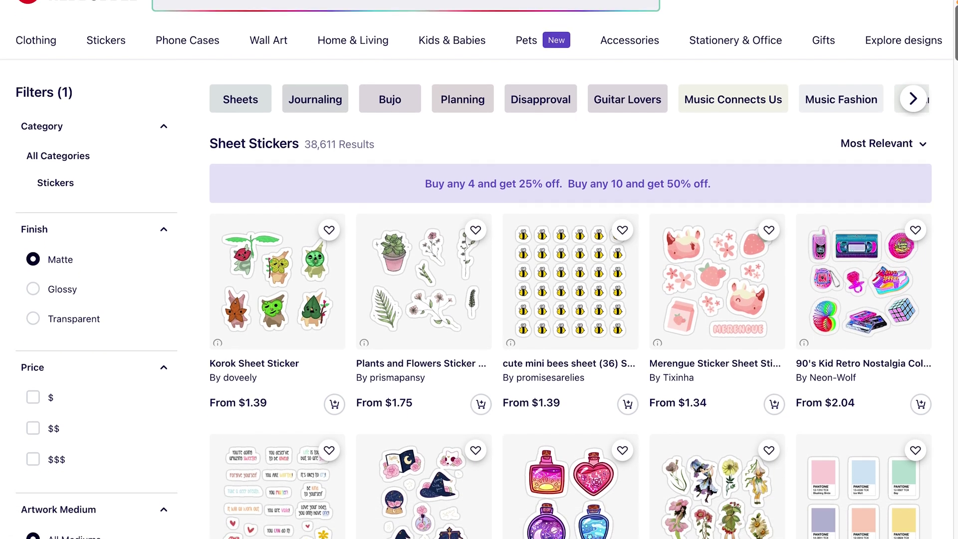
scroll(479, 270, "down", 2)
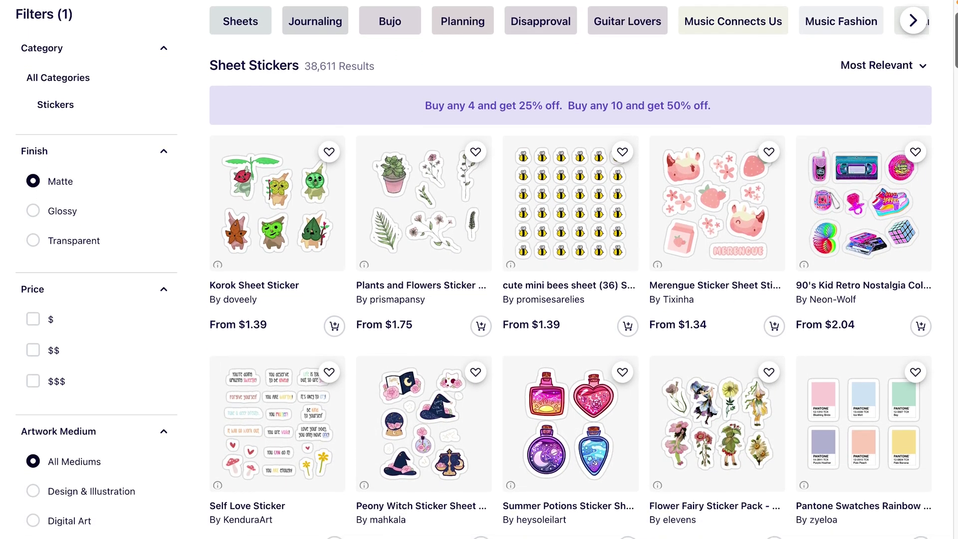
scroll(478, 269, "down", 2)
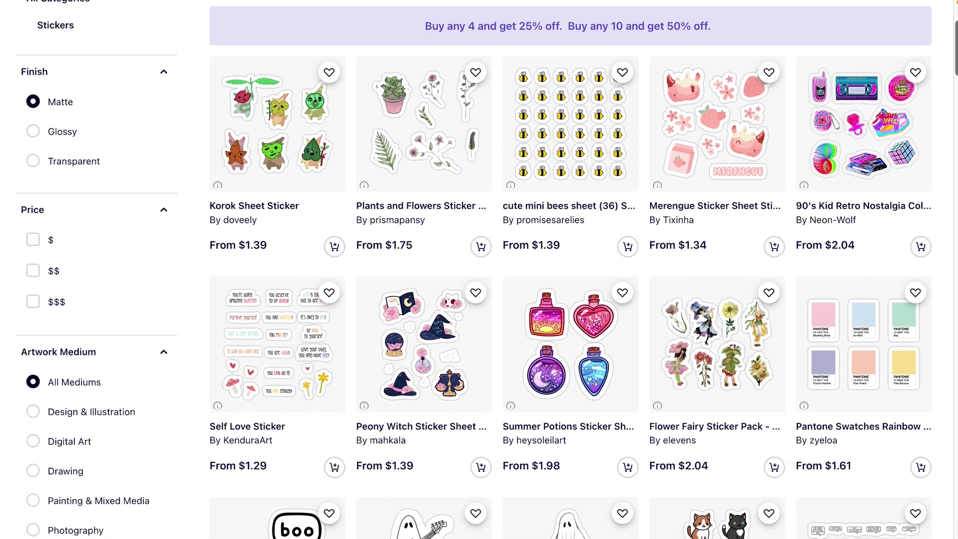
scroll(479, 270, "down", 1)
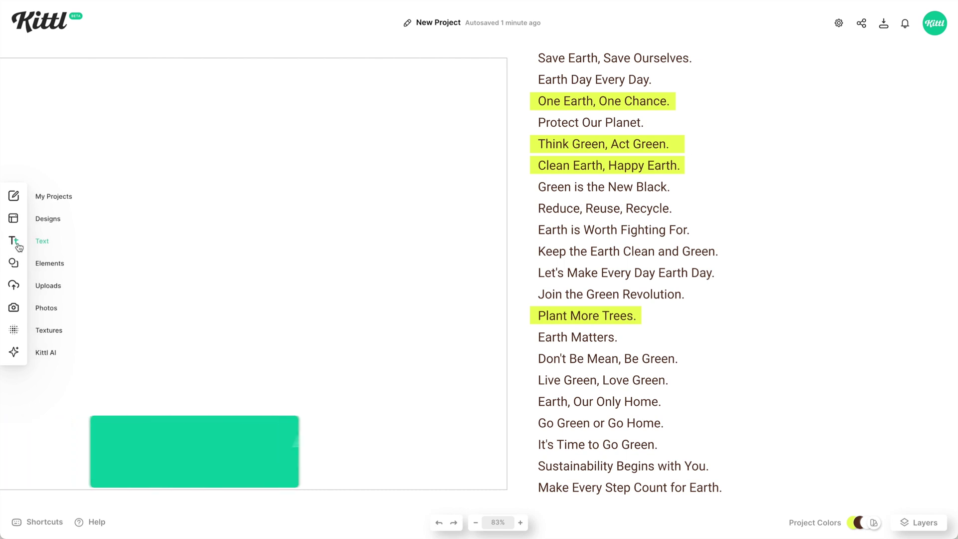
left_click(15, 242)
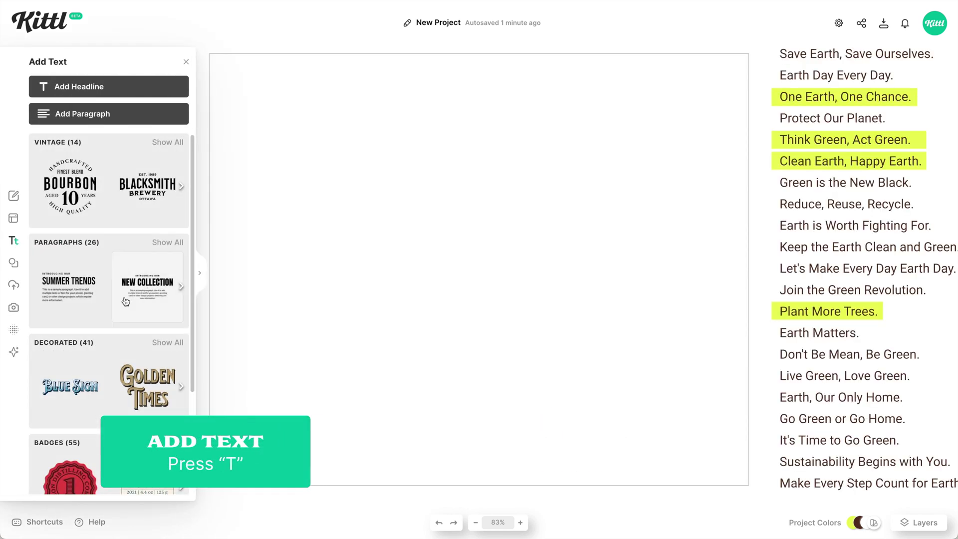
scroll(126, 301, "down", 4)
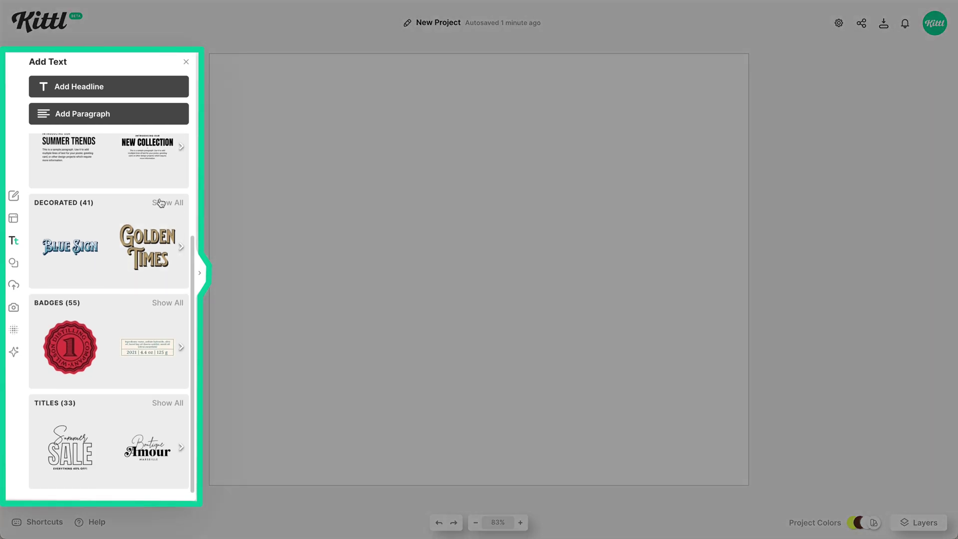
left_click(162, 202)
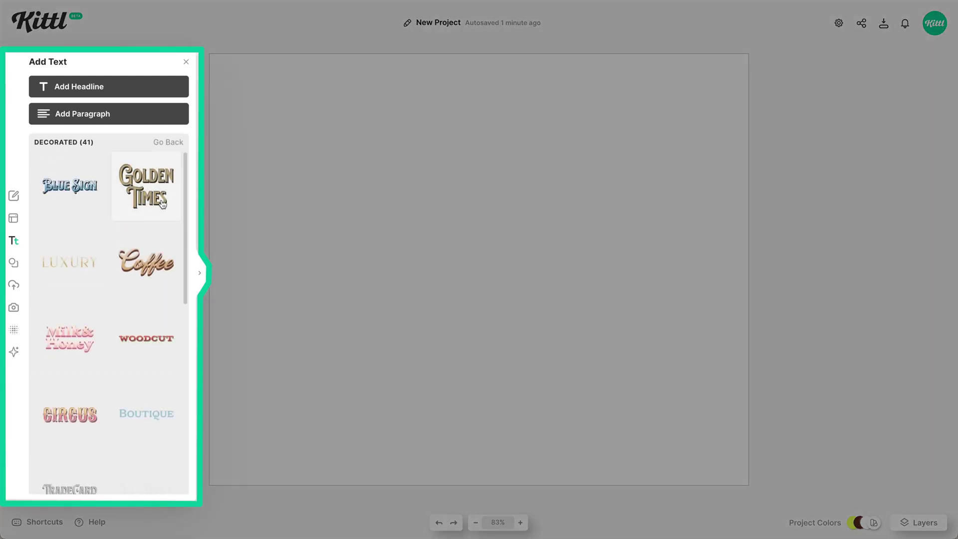
Browse the decorated styles and add the Block Buster style to the canvas
scroll(130, 284, "down", 3)
scroll(129, 282, "down", 3)
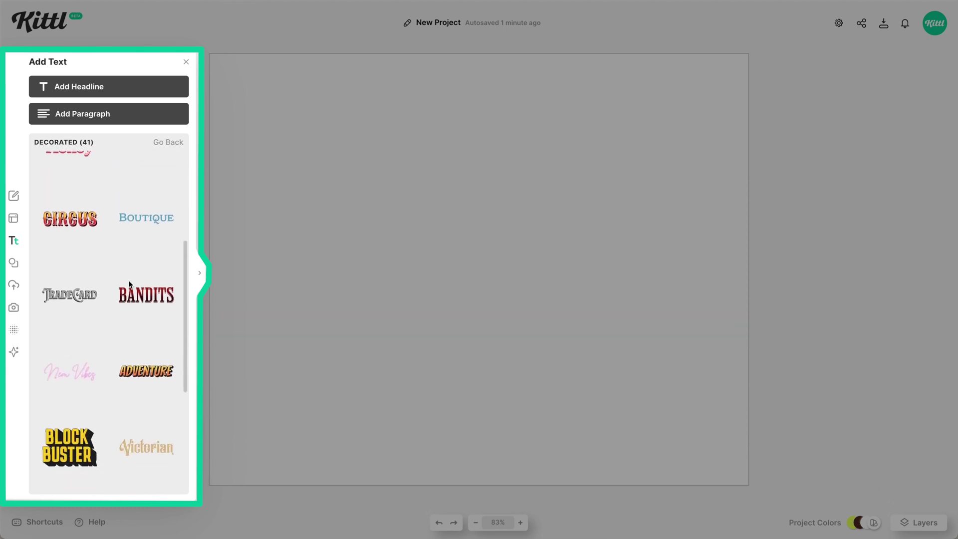
scroll(96, 316, "down", 4)
scroll(97, 319, "down", 3)
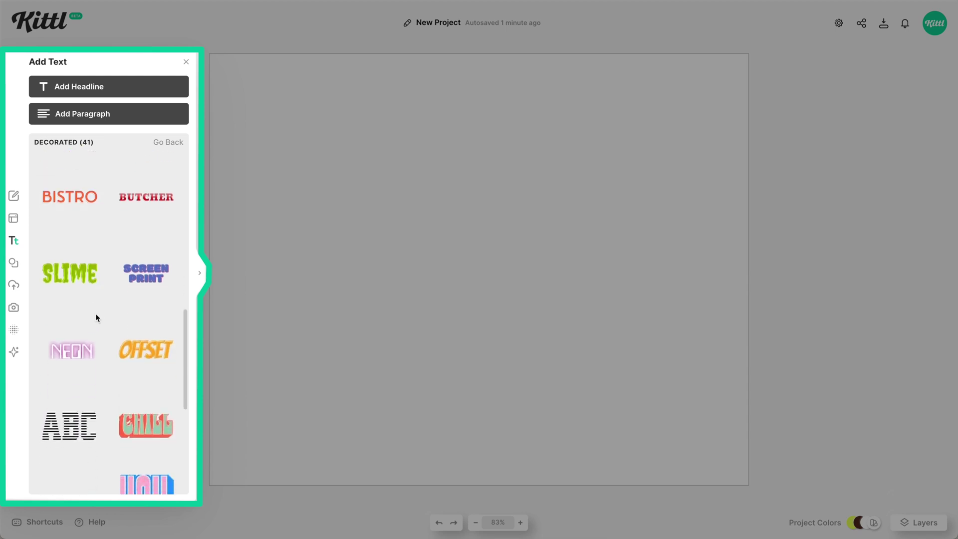
scroll(95, 325, "down", 4)
scroll(94, 324, "up", 4)
scroll(94, 322, "up", 5)
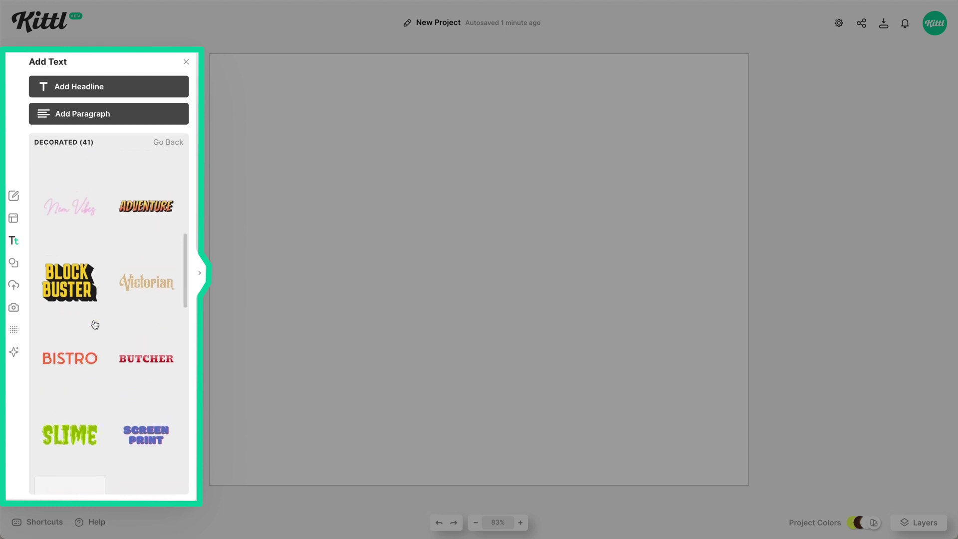
left_click(73, 280)
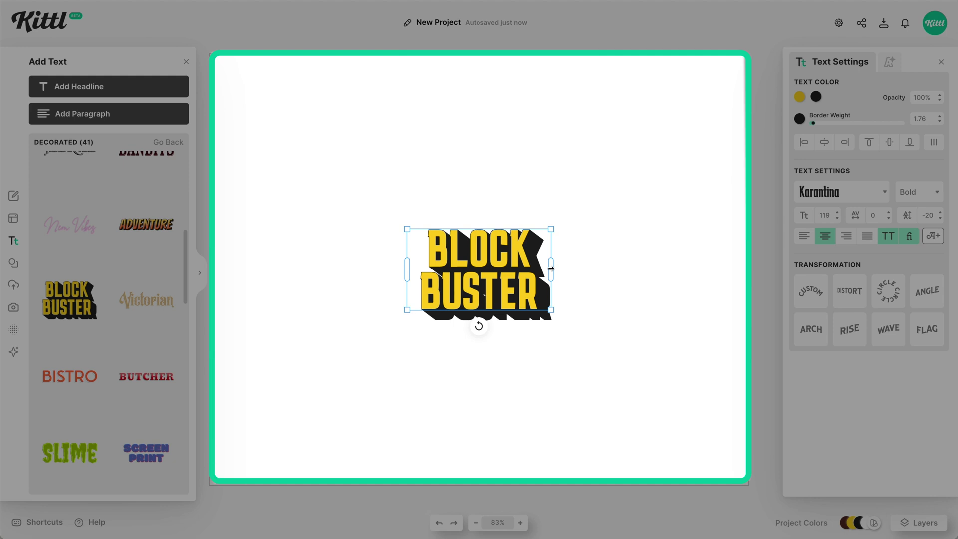
Replace the BLOCK BUSTER text with '1', narrow its box, and set font size 279
double_click(497, 246)
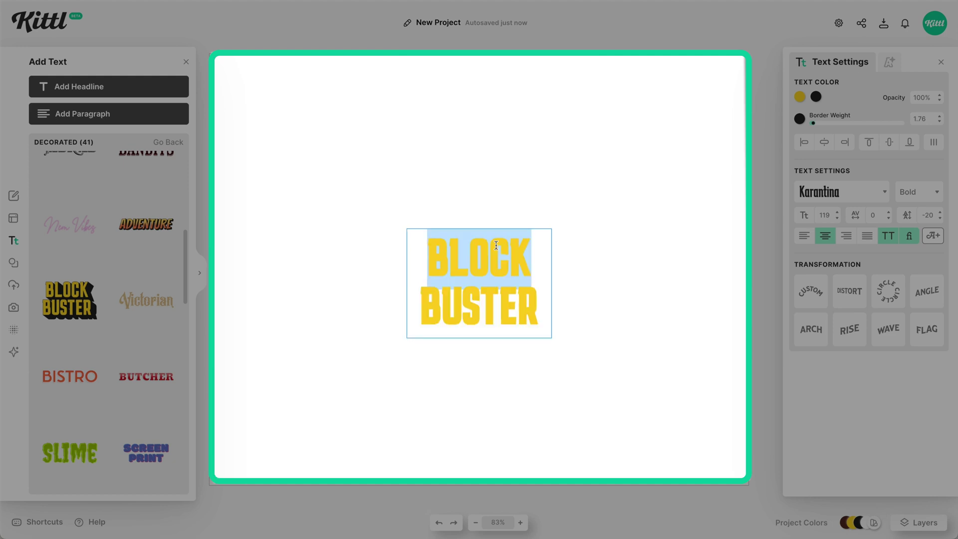
triple_click(497, 246)
type("1")
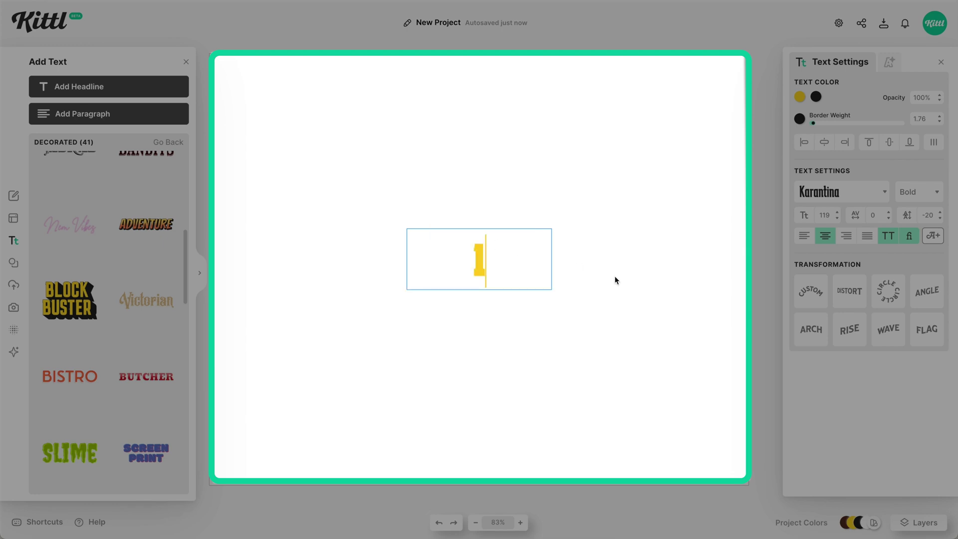
key("Escape")
left_click_drag(534, 248, 510, 249)
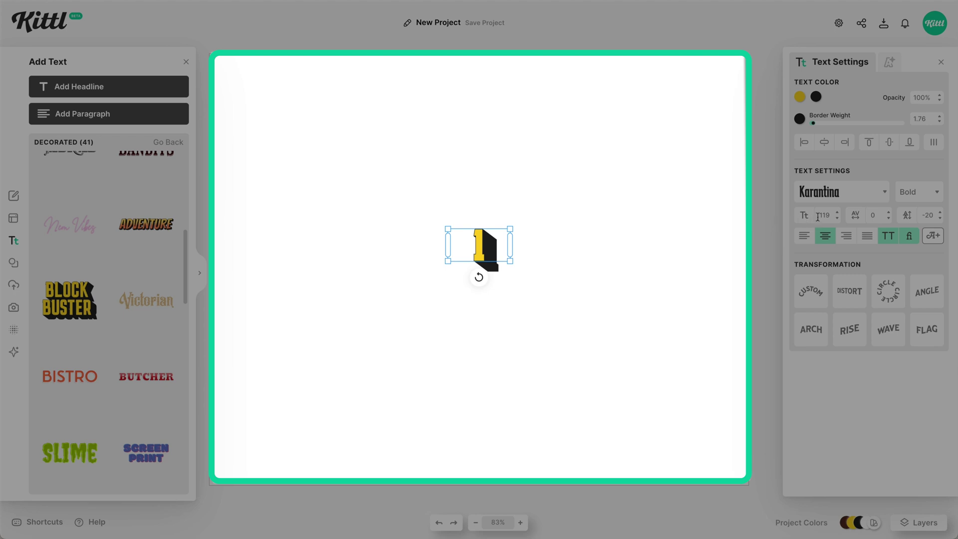
type("249")
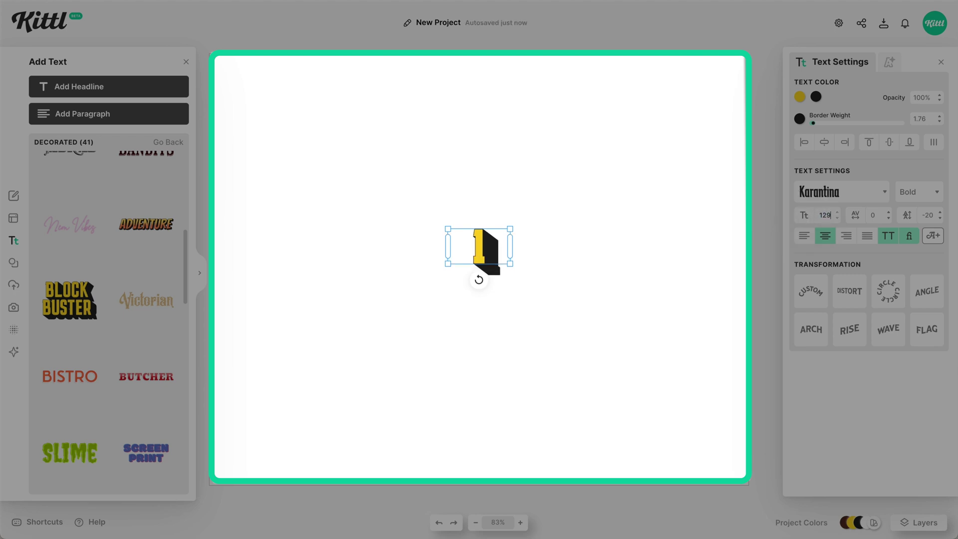
key("BackSpace")
key("BackSpace")
type("79")
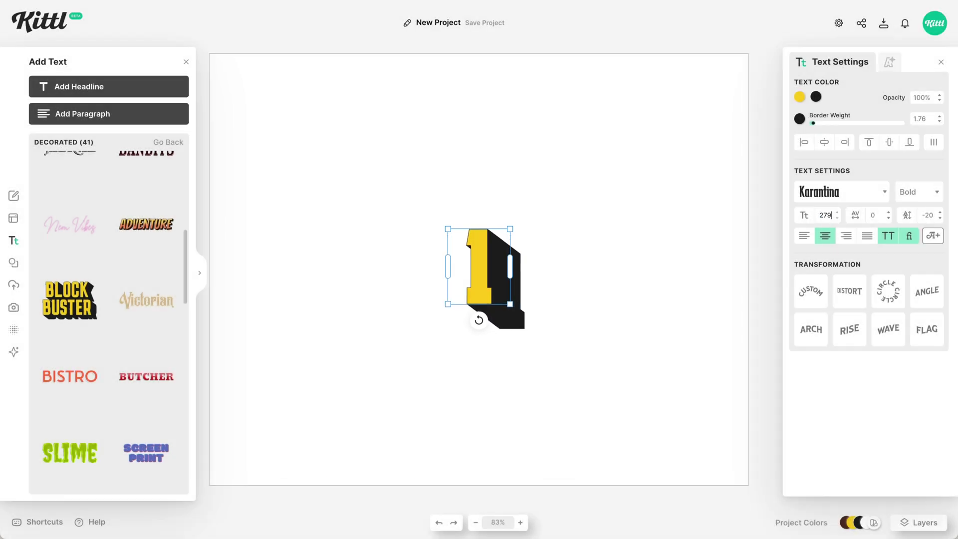
left_click(588, 291)
Duplicate the 1 to its right, left-align the copy, and set its font size to 159
left_click(480, 262)
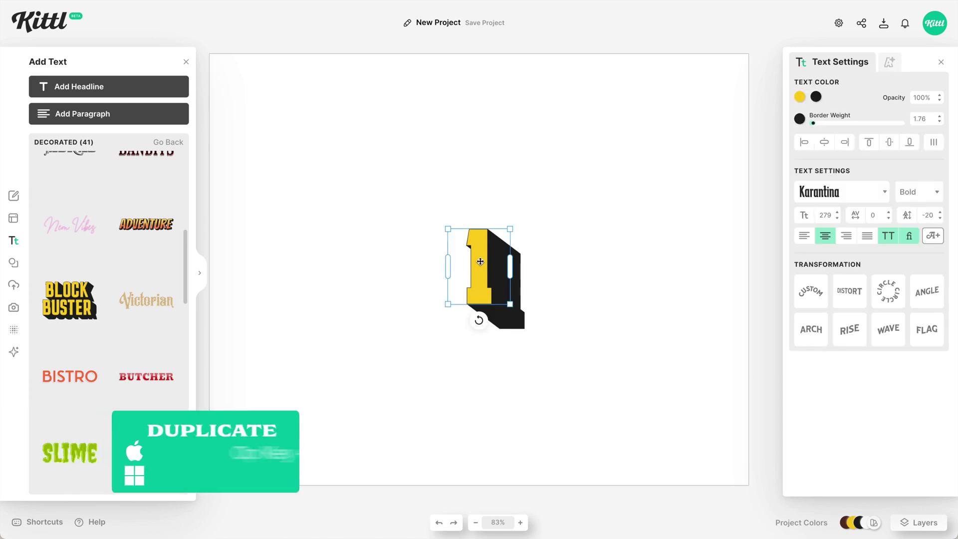
left_click_drag(480, 262, 623, 263)
left_click(804, 236)
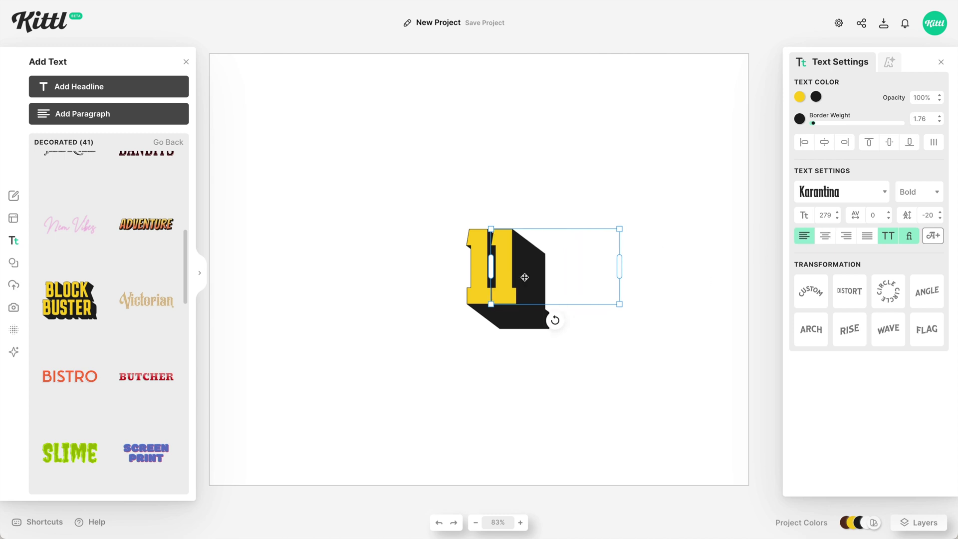
left_click_drag(518, 277, 528, 276)
left_click_drag(820, 214, 827, 214)
type("159")
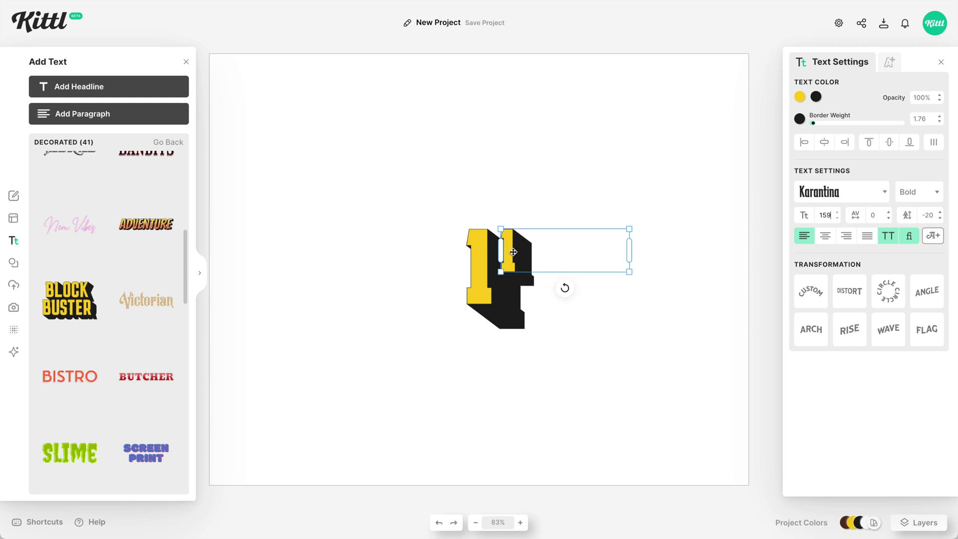
Retype the duplicate as EARTH on one line, sized to sit beside the top of the 1
double_click(514, 252)
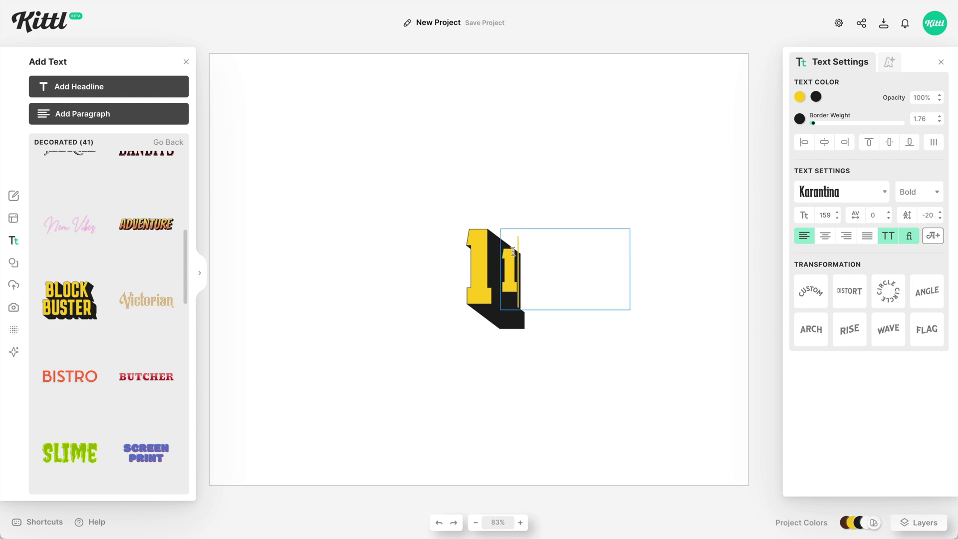
type("earth")
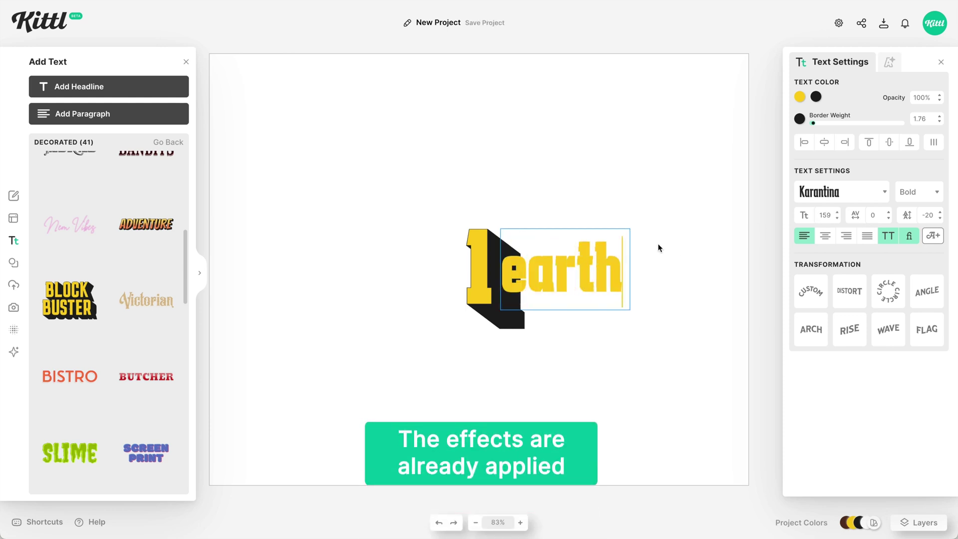
key("Escape")
left_click_drag(630, 285, 671, 286)
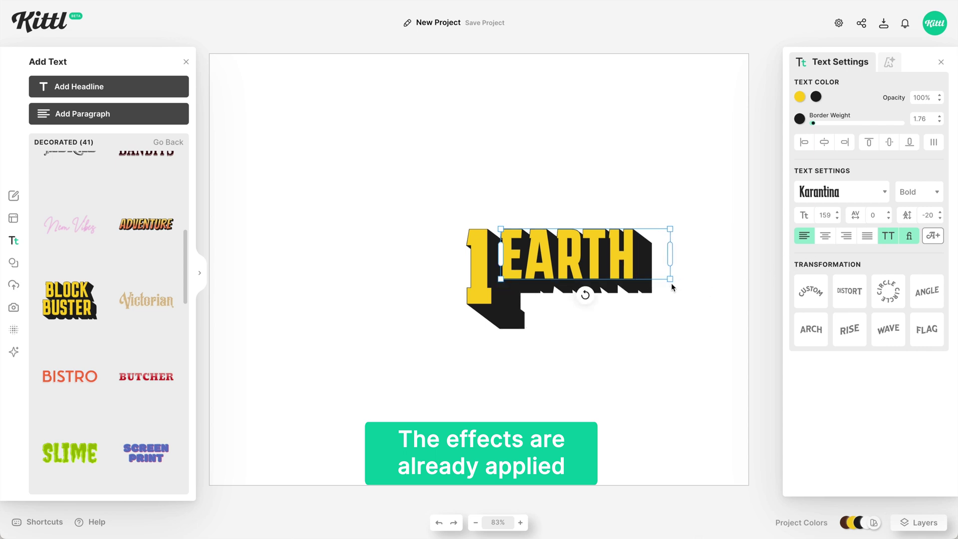
left_click_drag(670, 278, 600, 298)
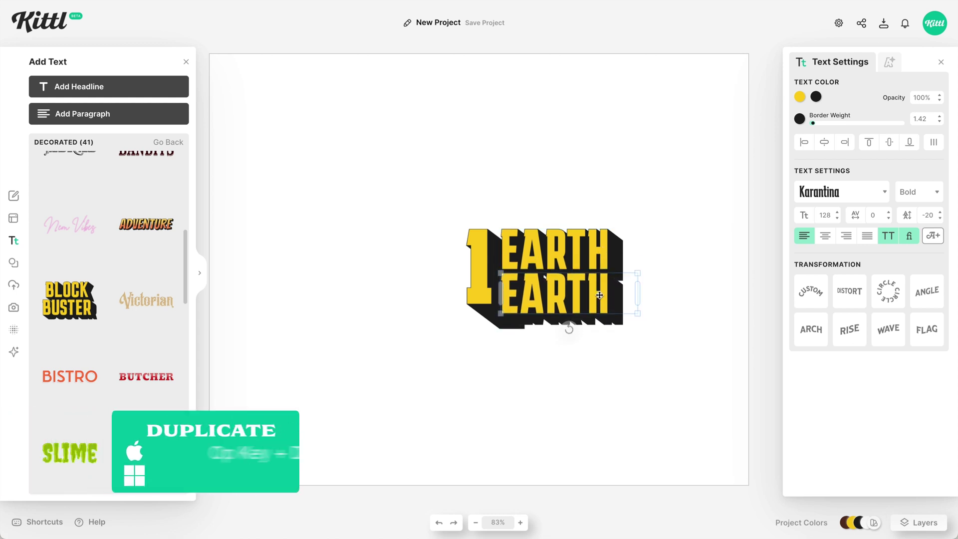
Change the copied line below EARTH to read CHANCE
double_click(599, 299)
type("Chance")
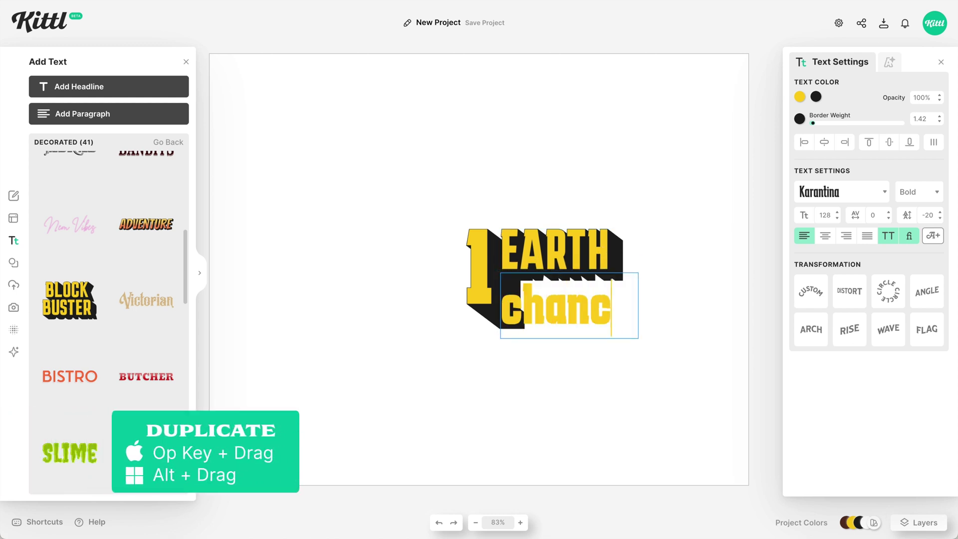
key("Escape")
left_click(499, 376)
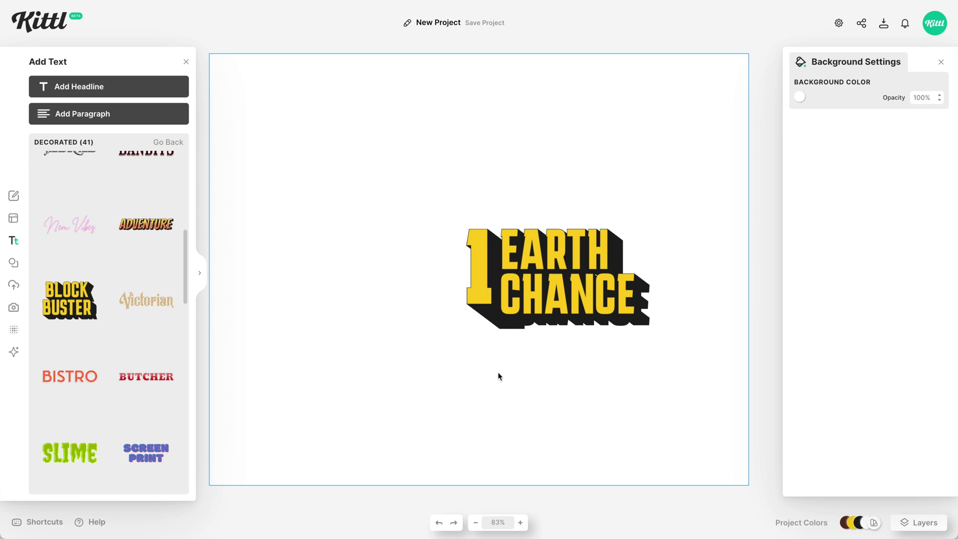
Enlarge the big 1 to size 315 so it spans both the EARTH and CHANCE lines
left_click(478, 289)
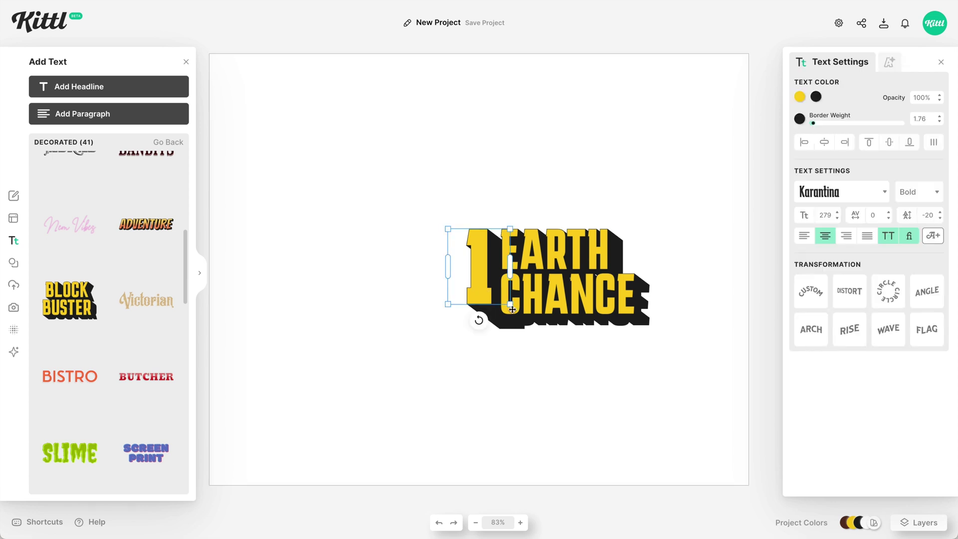
left_click_drag(509, 304, 518, 317)
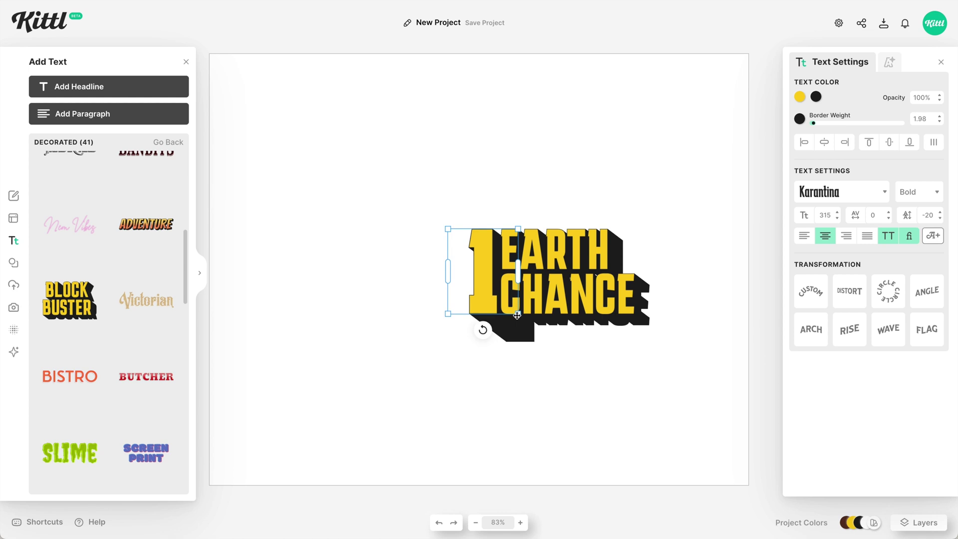
left_click(612, 358)
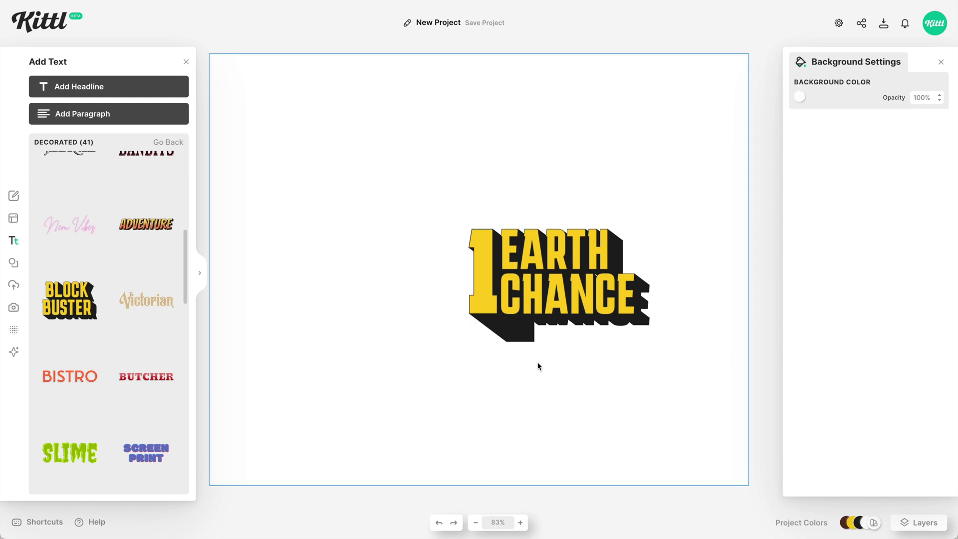
scroll(519, 255, "up", 5)
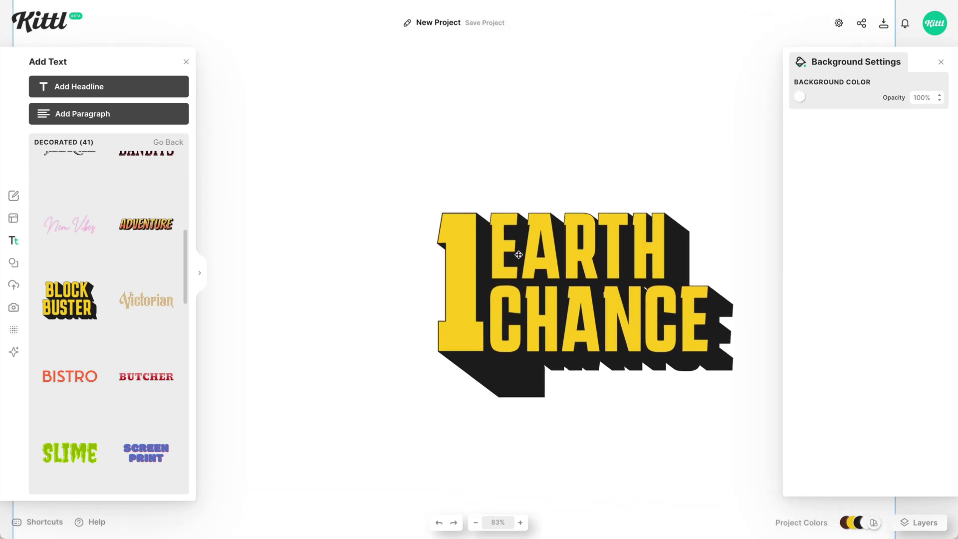
left_click(579, 313)
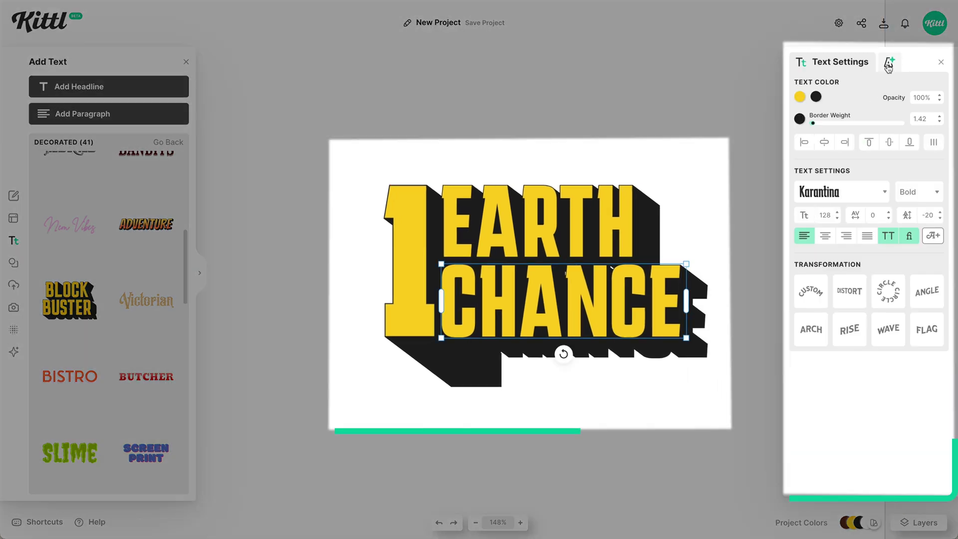
Lengthen CHANCE's block shadow slightly and set the big 1's Block Shadow Offset to 8
left_click(888, 64)
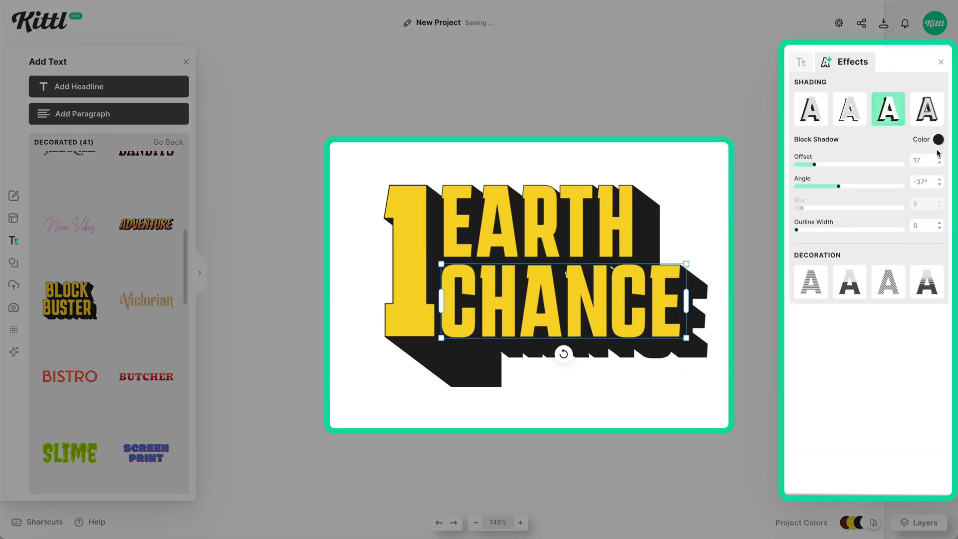
left_click_drag(815, 168, 816, 167)
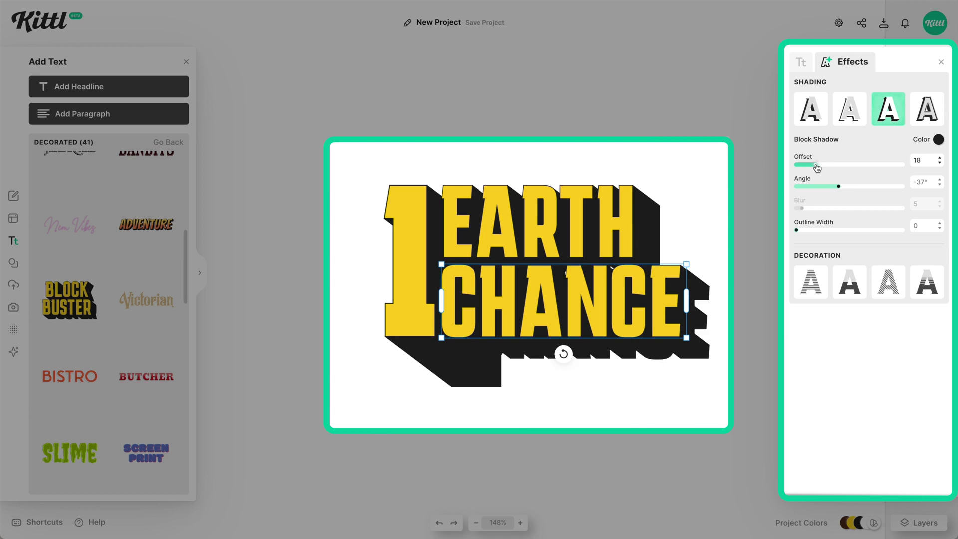
left_click(399, 303)
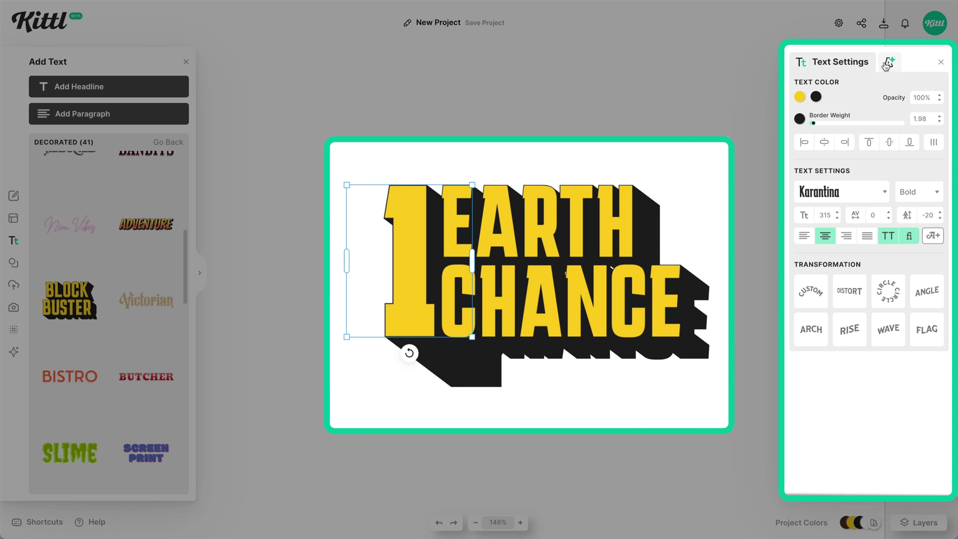
left_click(890, 63)
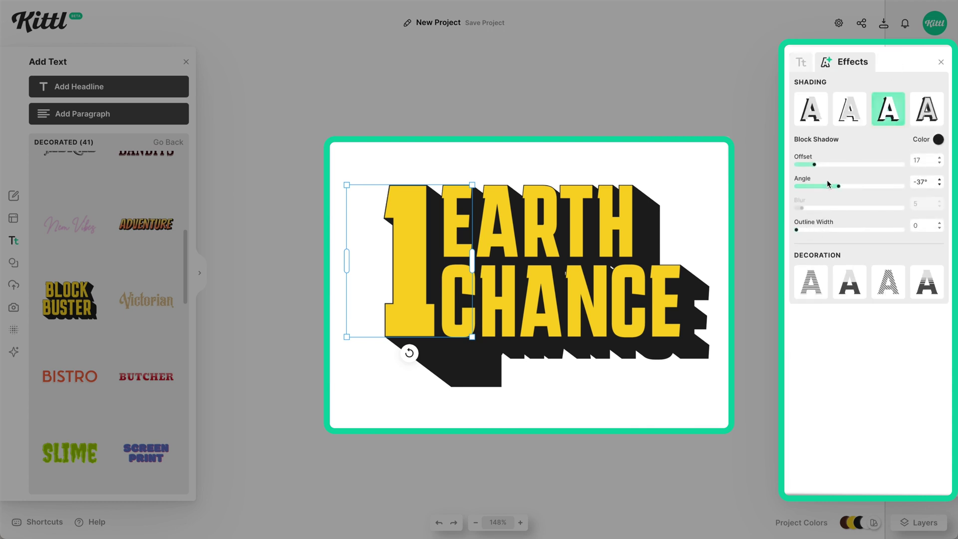
left_click_drag(813, 166, 806, 168)
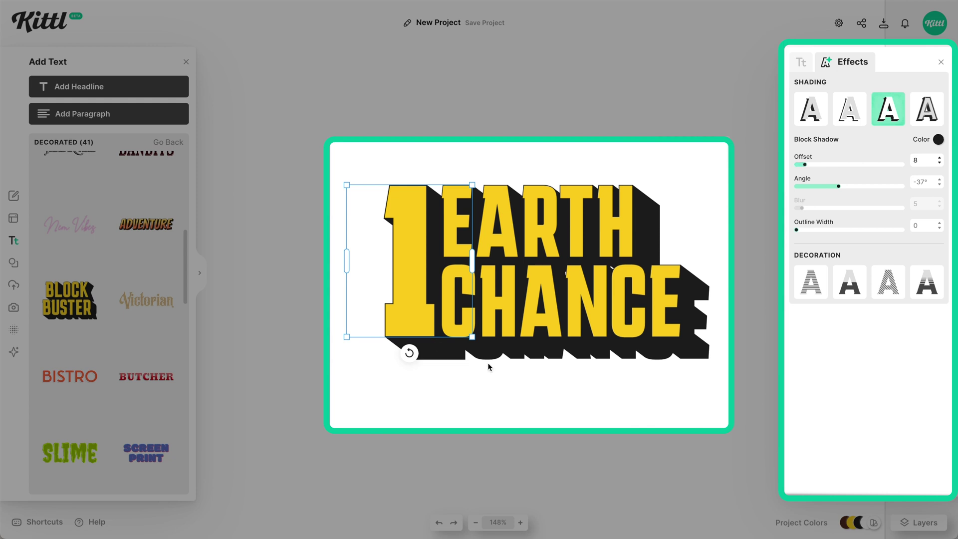
left_click(802, 69)
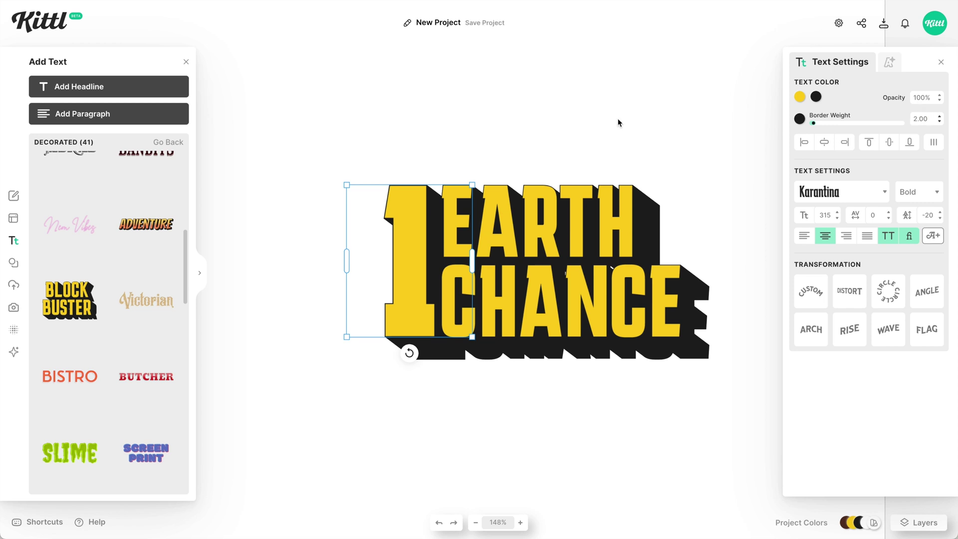
left_click(599, 225)
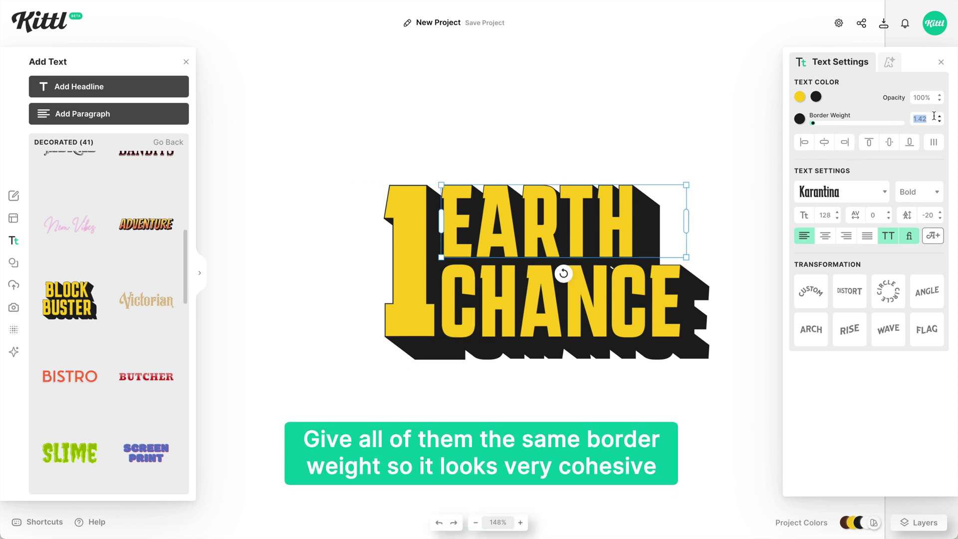
Set the CHANCE text's border weight to 2.00
left_click(636, 313)
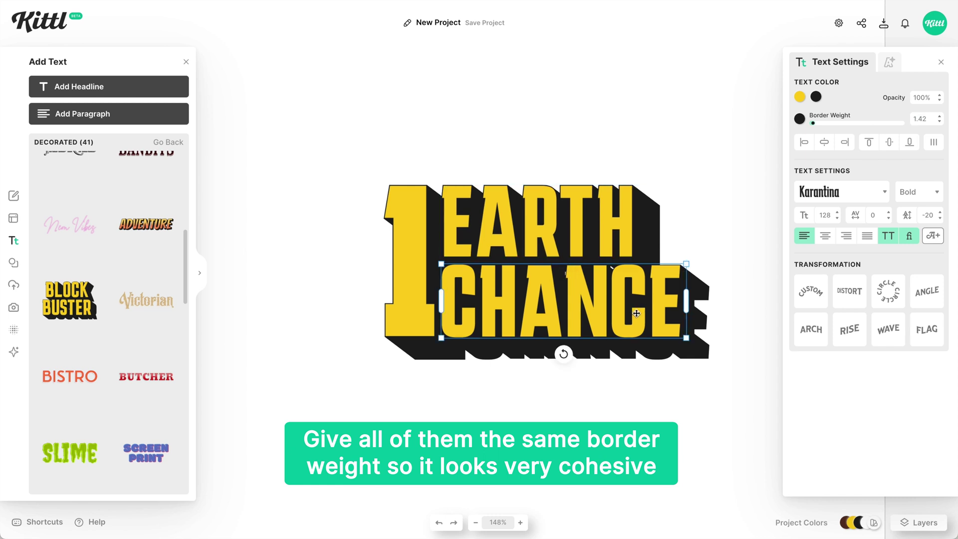
double_click(921, 119)
type("2")
key("Return")
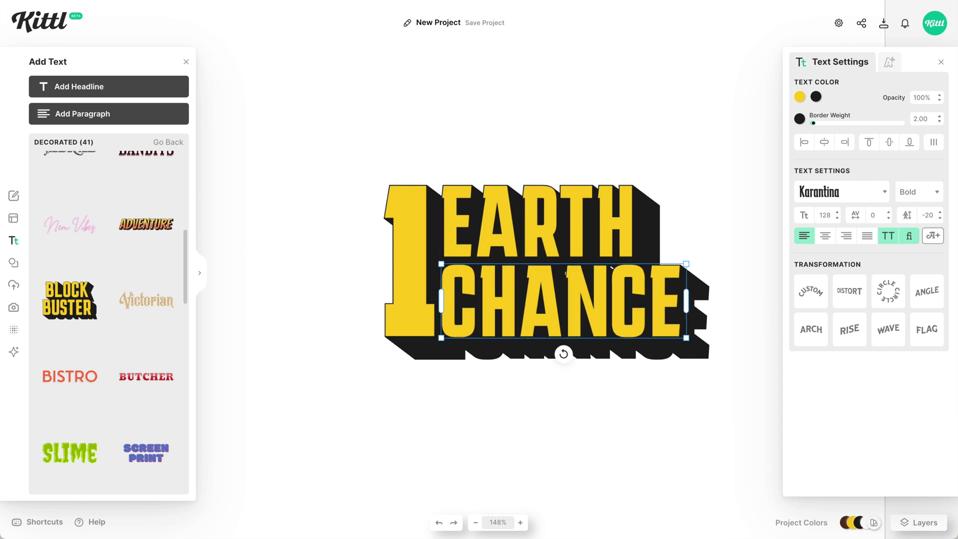
Select EARTH and CHANCE together and edit their yellow group colour
left_click(689, 215)
left_click_drag(697, 394, 598, 244)
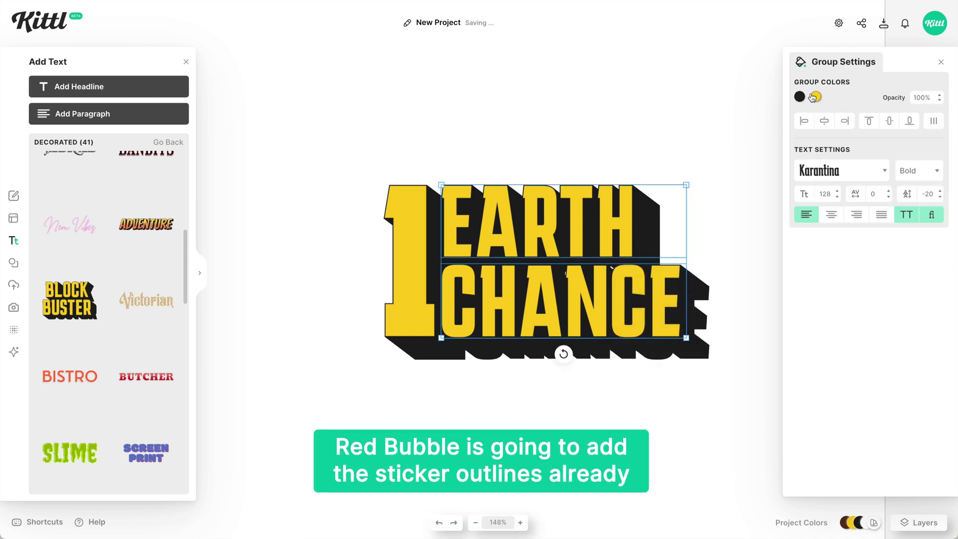
left_click(815, 97)
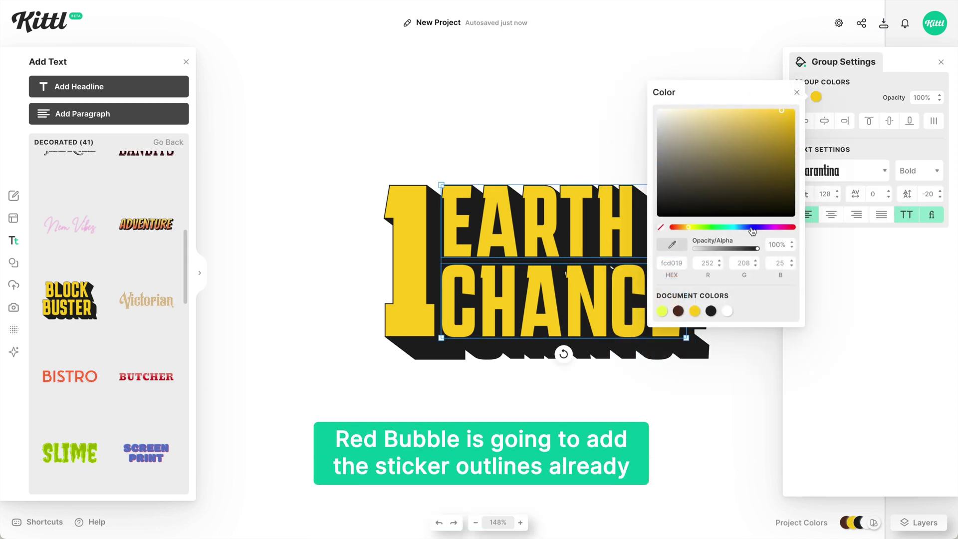
Change the EARTH and CHANCE fill to a light teal (62d1dd)
left_click(728, 228)
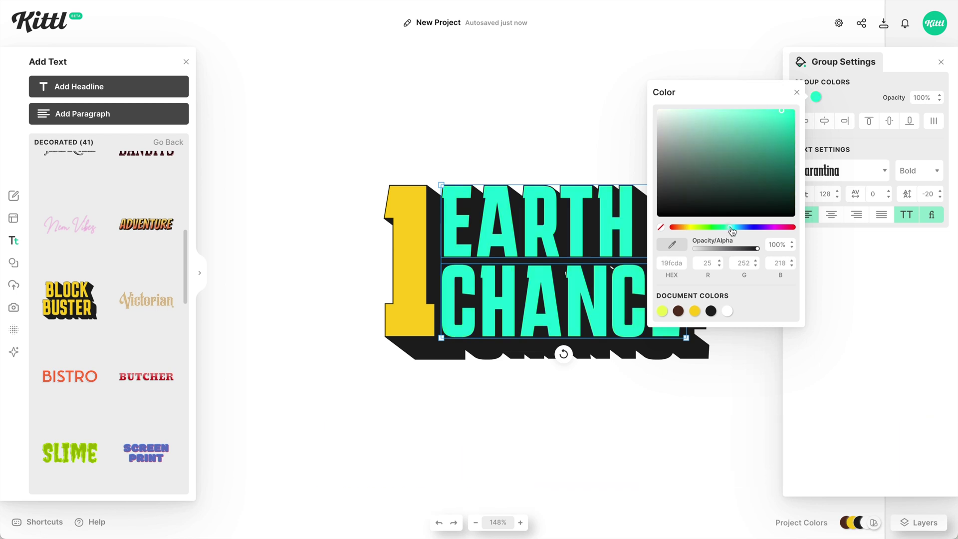
mouse_move(732, 131)
left_mouse_down()
mouse_move(748, 122)
mouse_move(735, 145)
mouse_move(728, 134)
left_mouse_up()
left_click_drag(733, 229, 735, 229)
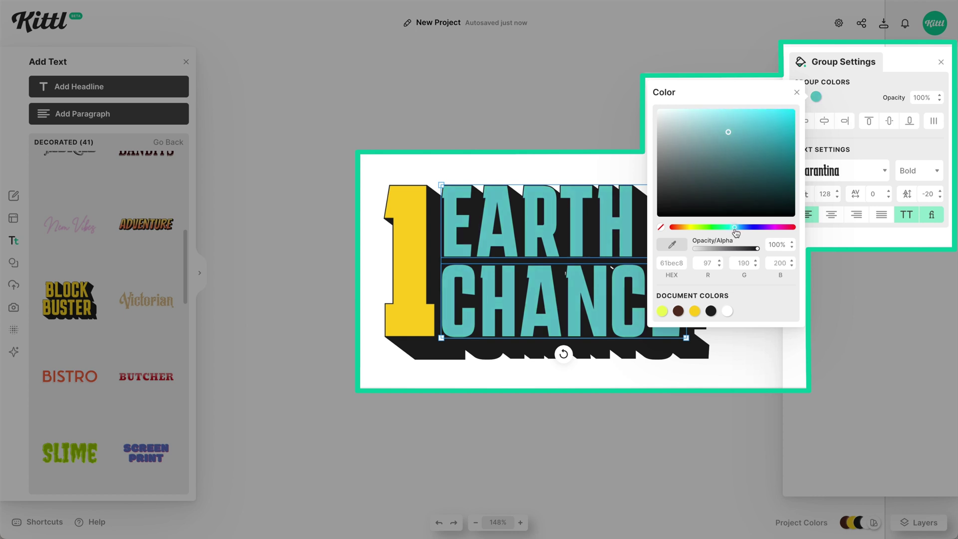
left_click(736, 123)
left_click_drag(734, 127, 716, 129)
left_click(393, 267)
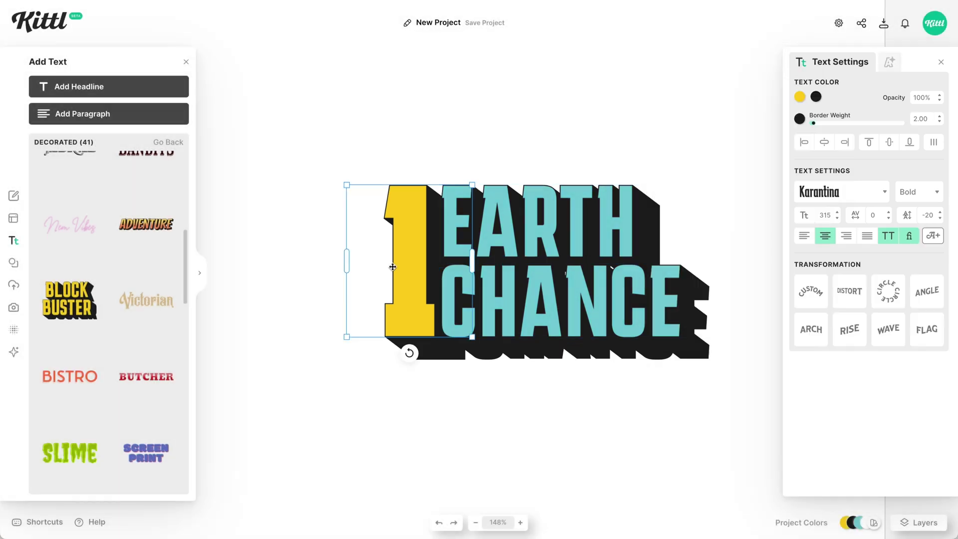
Change the big 1's fill colour to green (4fca4b)
left_click(799, 97)
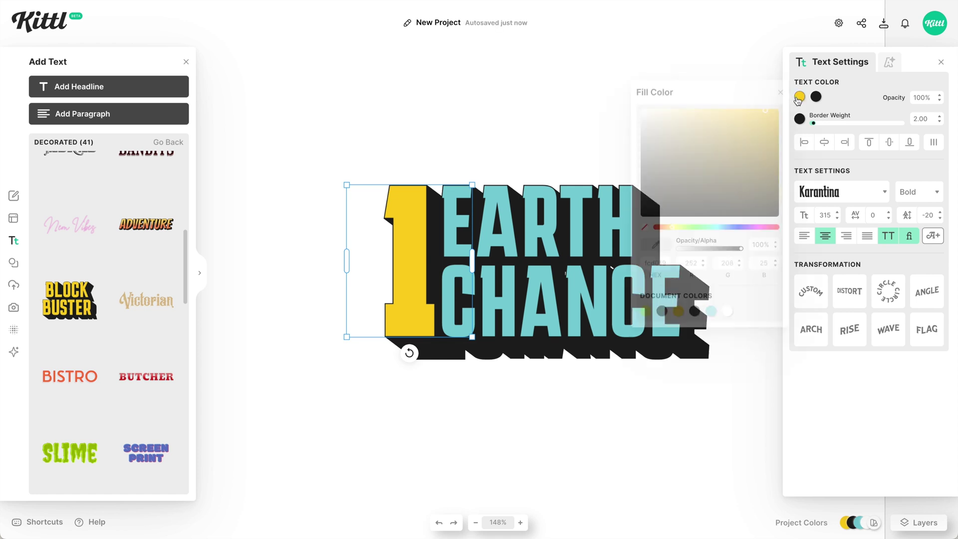
left_click(696, 228)
left_click_drag(726, 148, 725, 134)
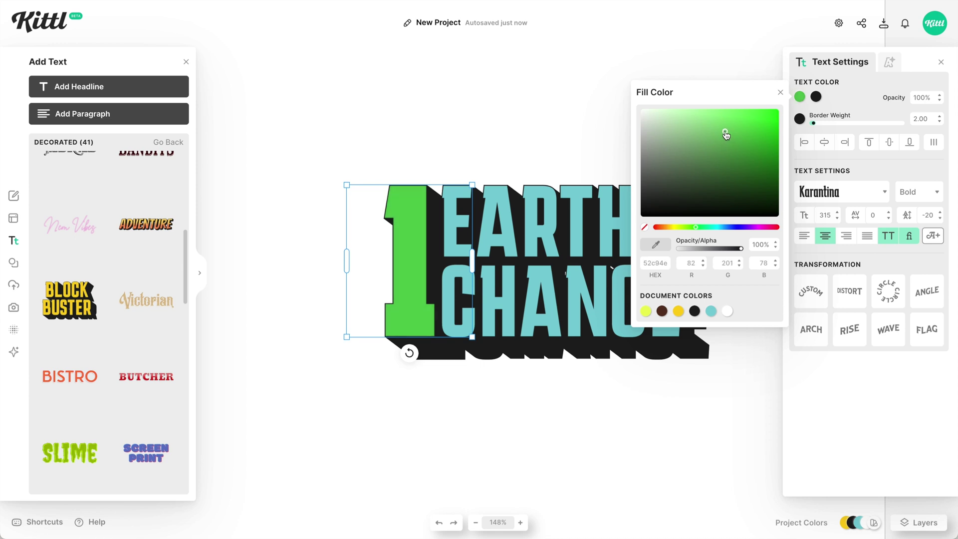
Add an Oblique Lines decoration to the 1 with teal stripes
left_click(889, 63)
left_click(884, 277)
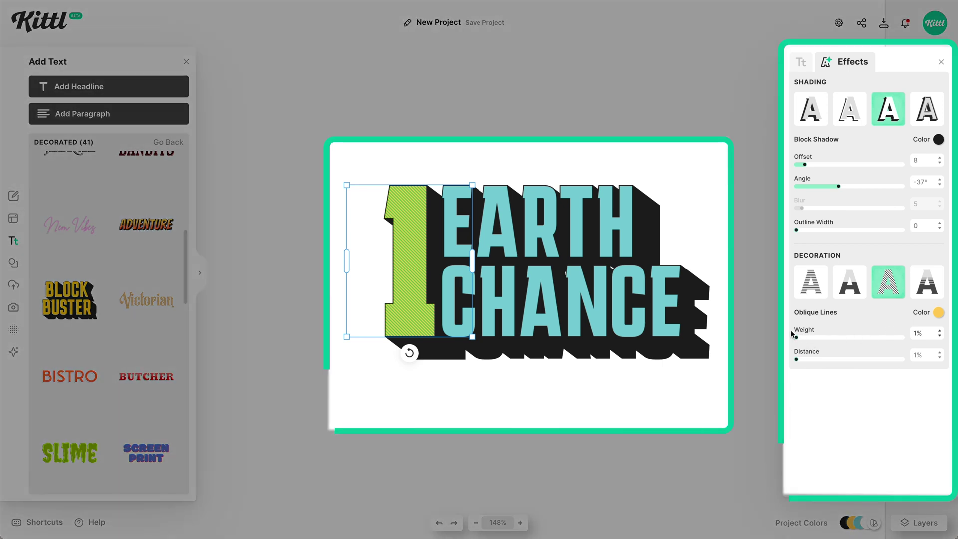
left_click_drag(798, 339, 839, 340)
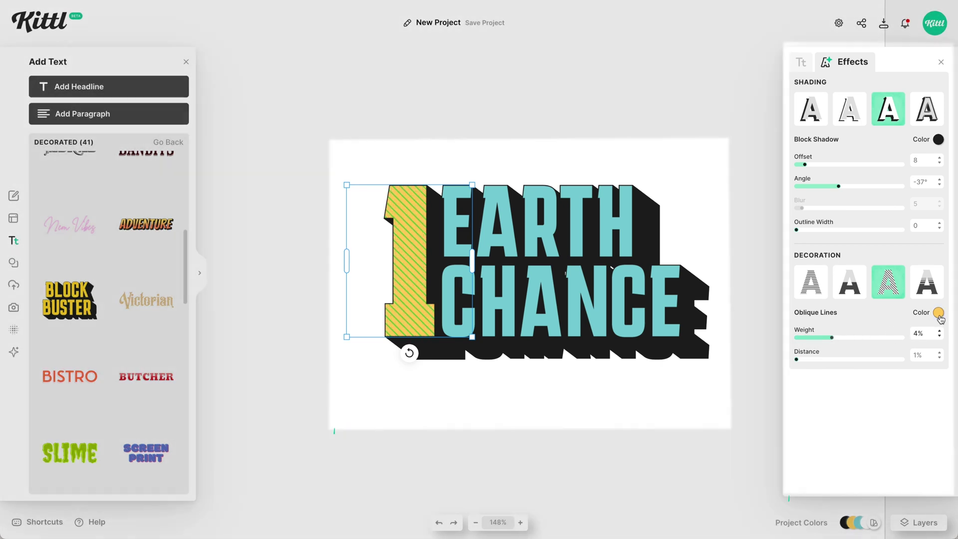
left_click(938, 312)
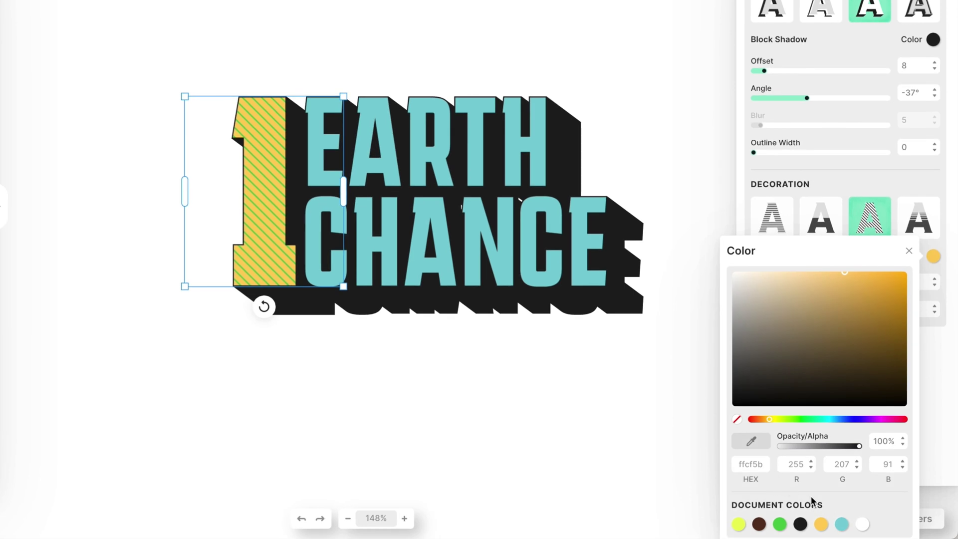
left_click(780, 525)
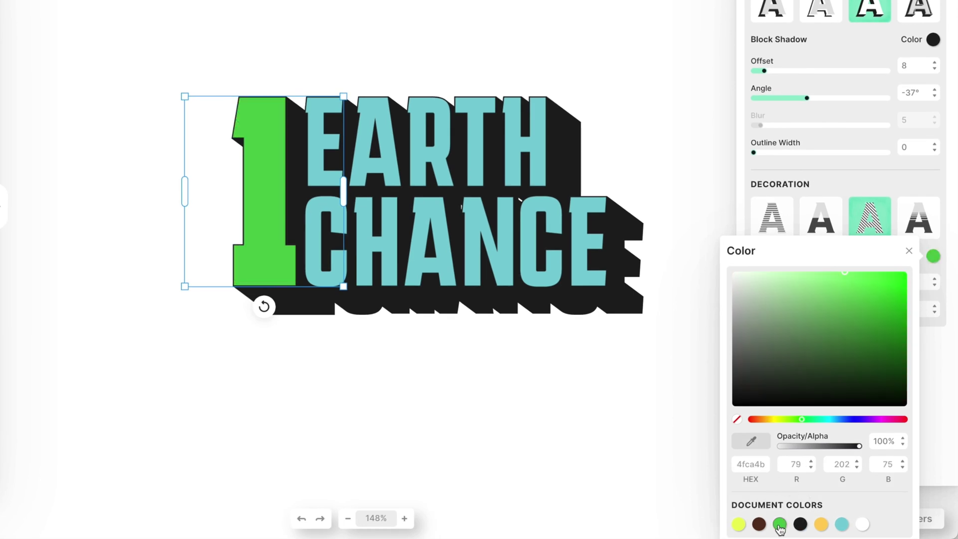
left_click(841, 524)
left_click(954, 430)
Set the oblique stripes to 2% weight and 7% distance
left_click_drag(790, 291, 763, 291)
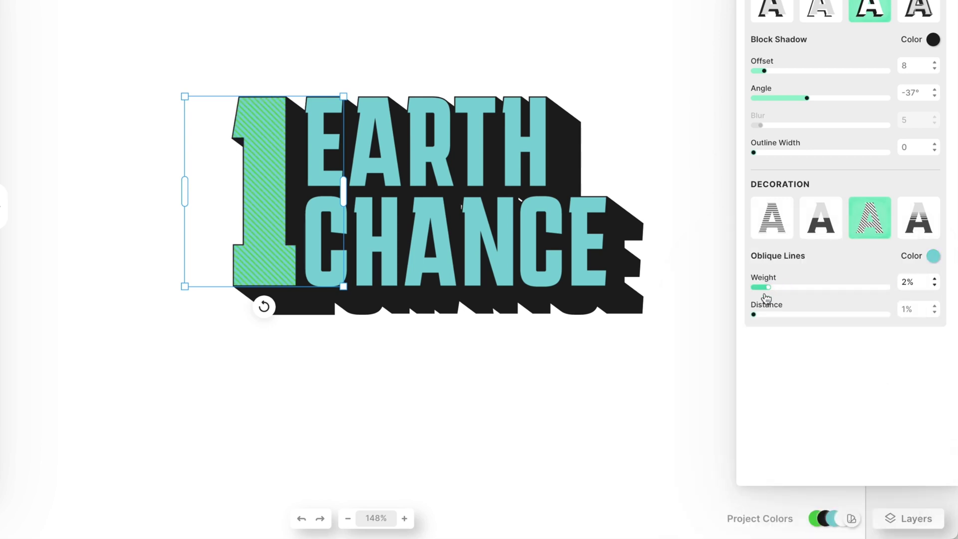
left_click_drag(764, 319, 818, 320)
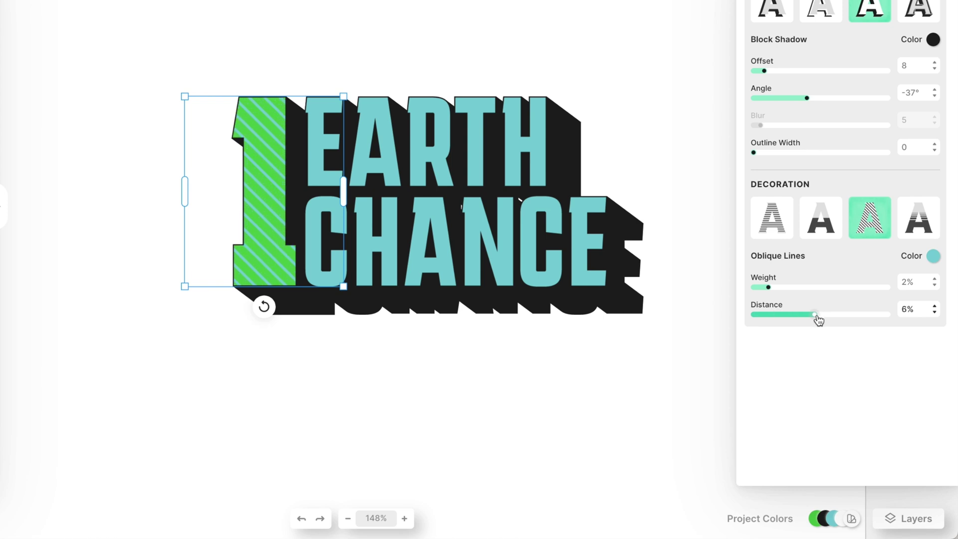
mouse_move(831, 320)
left_mouse_down()
mouse_move(840, 323)
mouse_move(818, 323)
left_mouse_up()
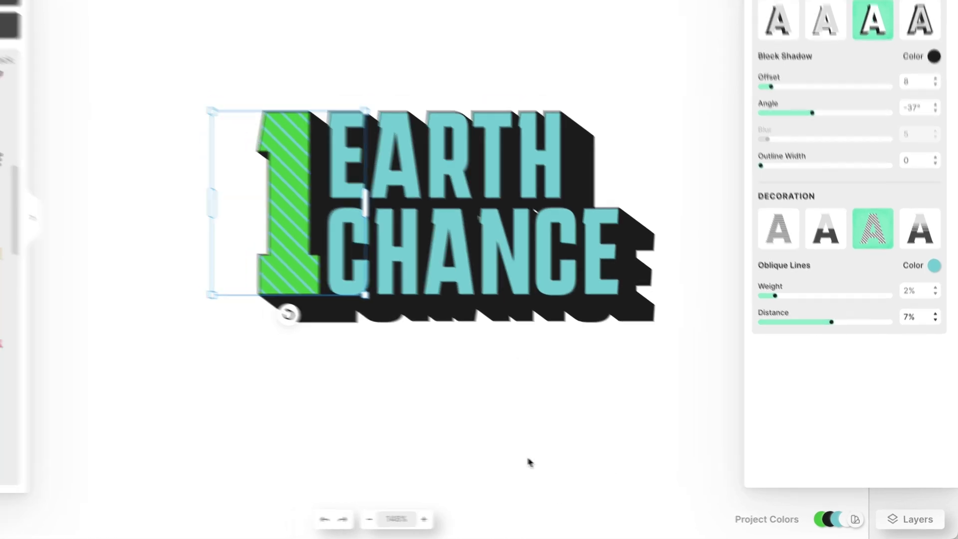
left_click(546, 446)
left_click_drag(712, 435, 344, 172)
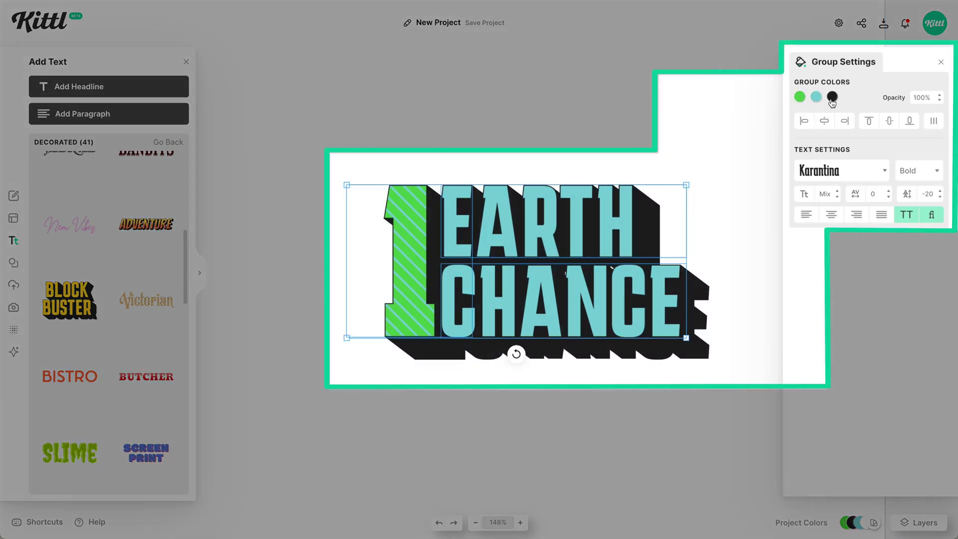
Change the artwork's black block shadow colour to dark brown
left_click(832, 96)
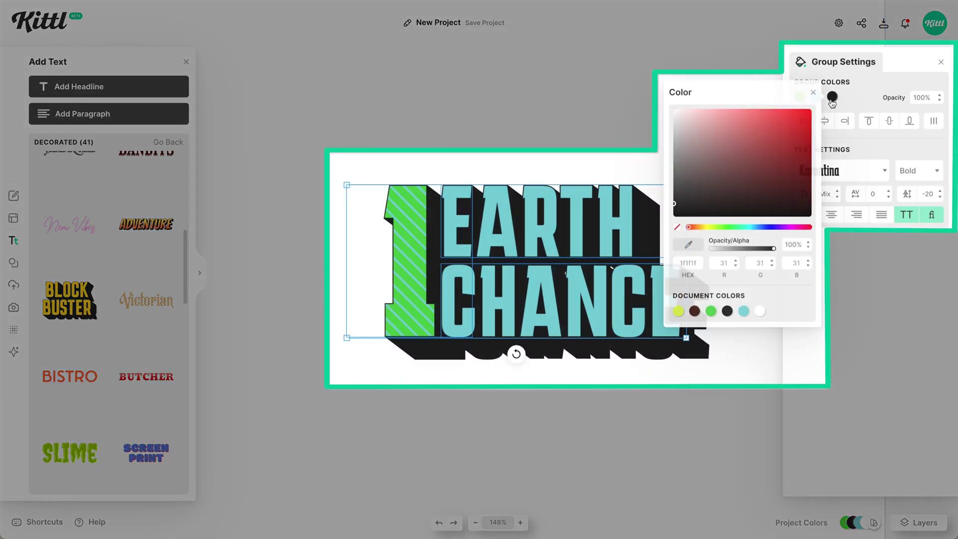
left_click(696, 228)
left_click(741, 192)
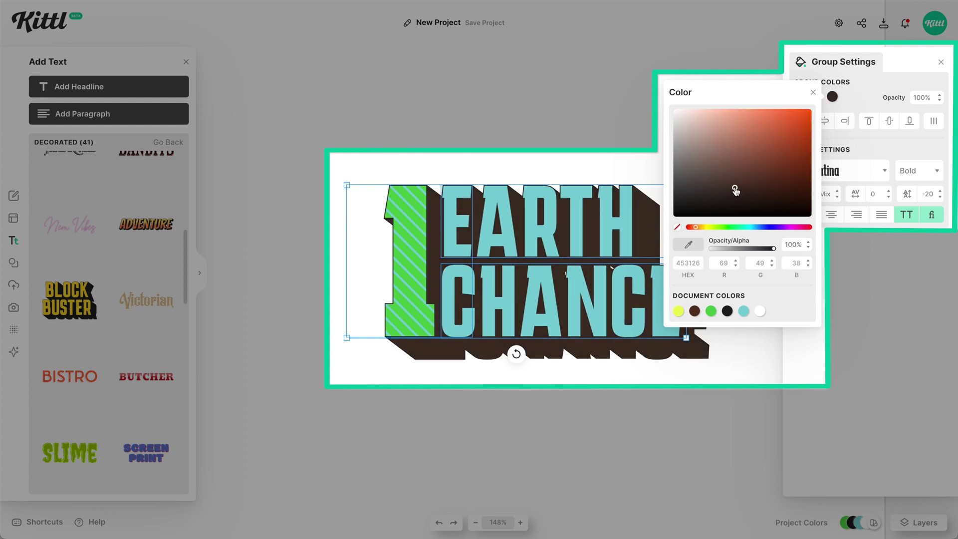
left_click(742, 195)
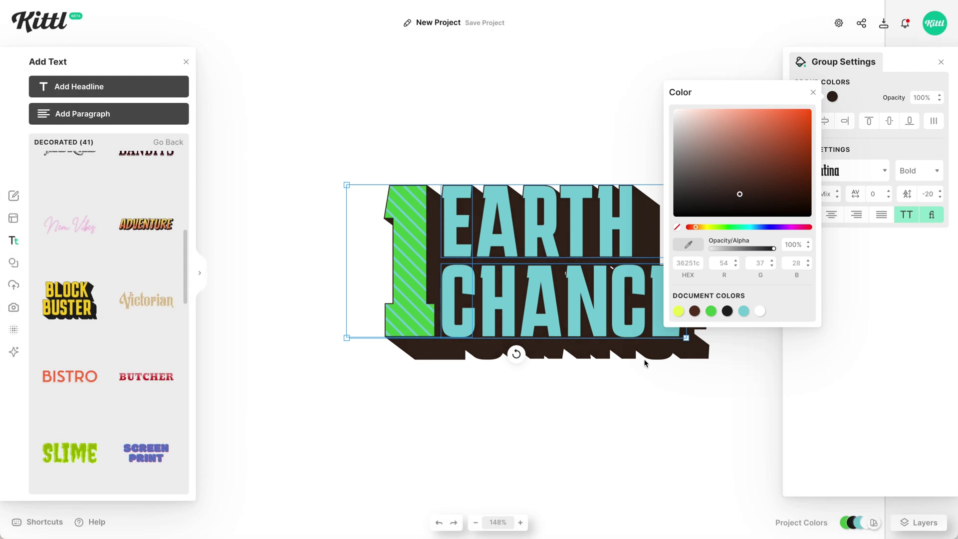
left_click(631, 414)
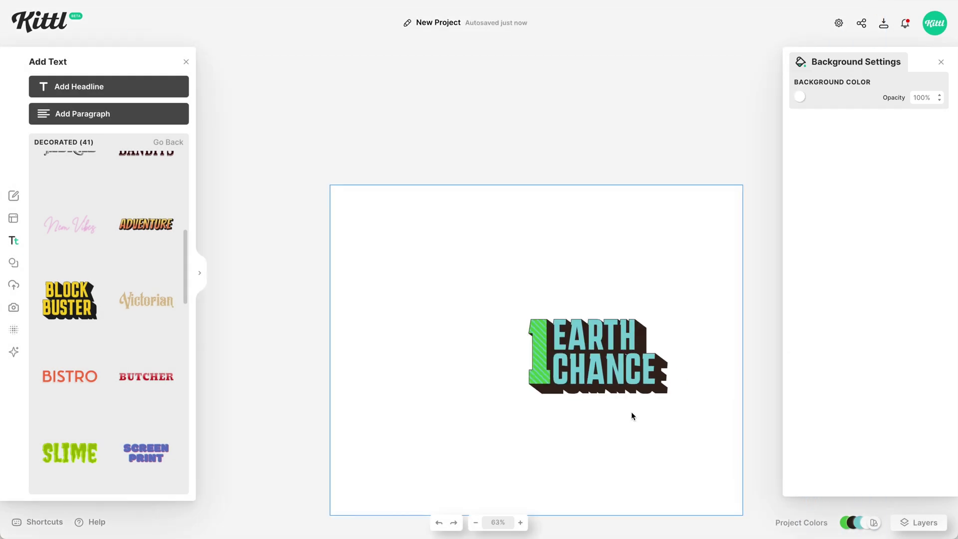
Move the whole 1 EARTH CHANCE artwork up toward the page centre
left_click_drag(683, 396, 443, 207)
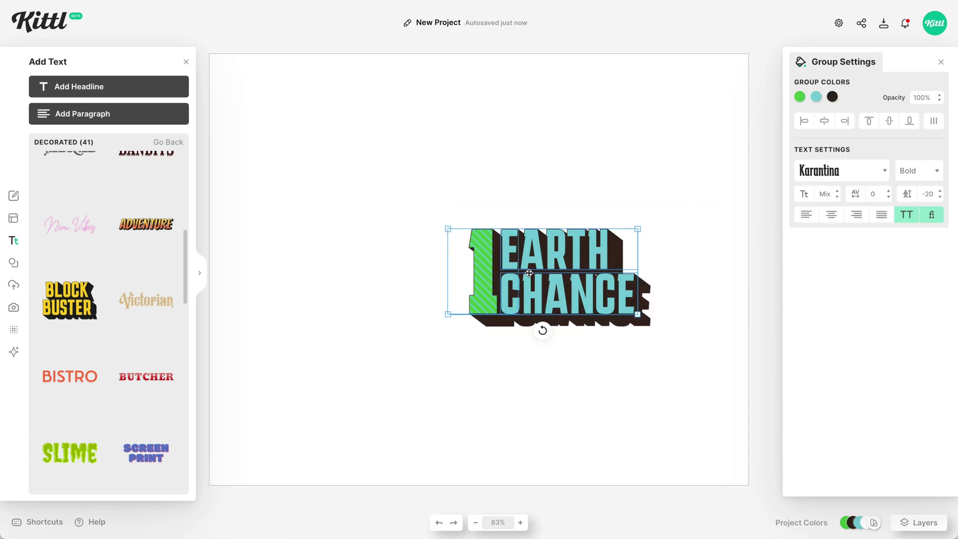
left_click_drag(529, 273, 565, 158)
left_click(624, 252)
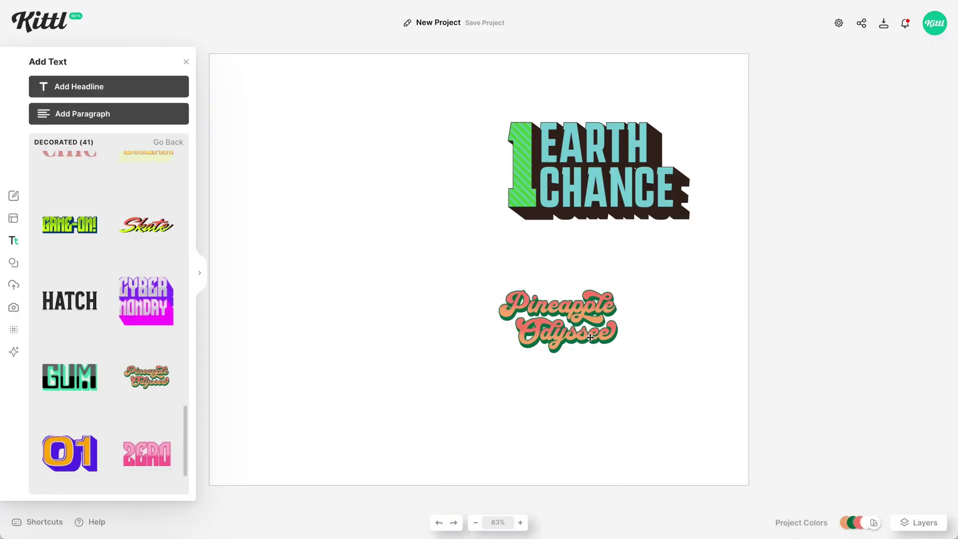
Replace the decorated preset's 'Pineapple' text with 'Think'
scroll(569, 255, "up", 5)
double_click(569, 255)
type("Th")
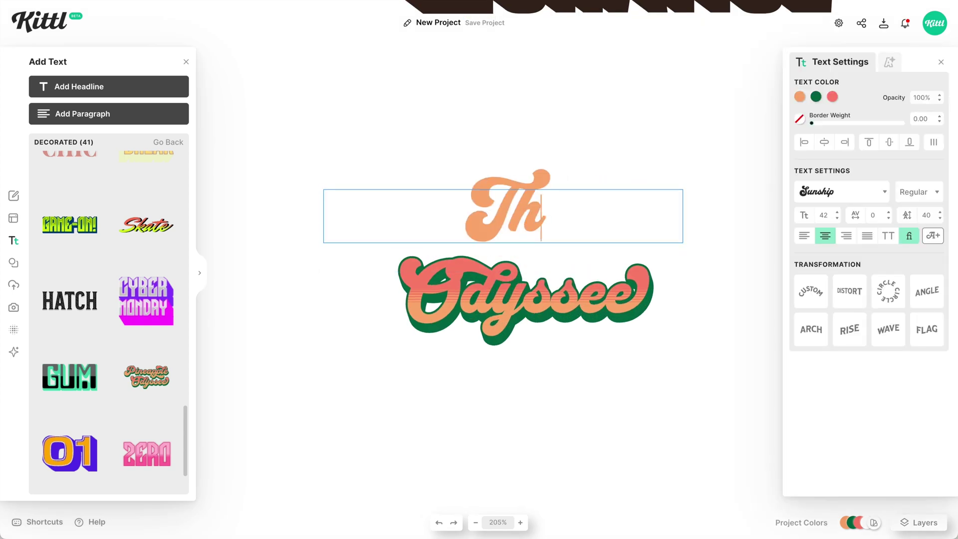
type("ink")
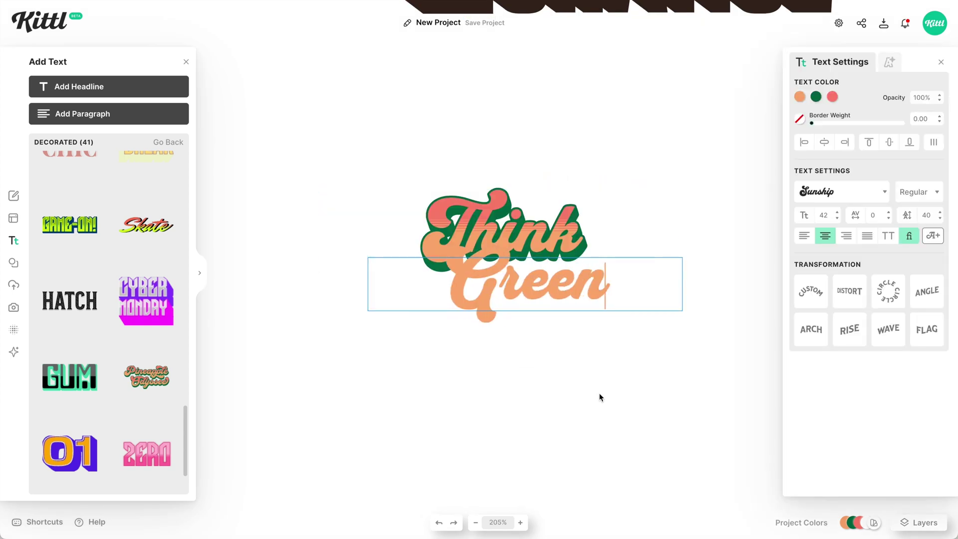
key("Escape")
Select the Think and Green words together, adjust their colour, and edit the Think text
left_click_drag(535, 349, 727, 124)
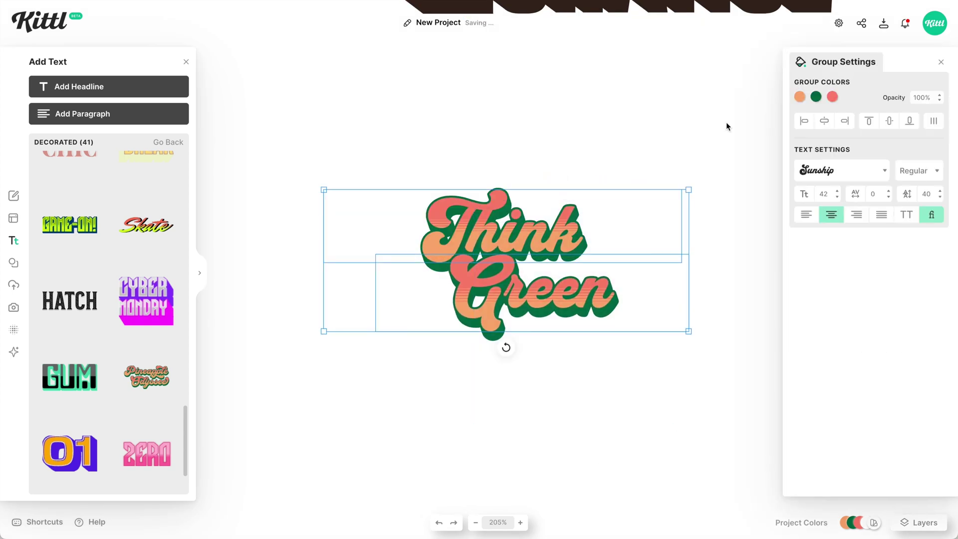
left_click(800, 96)
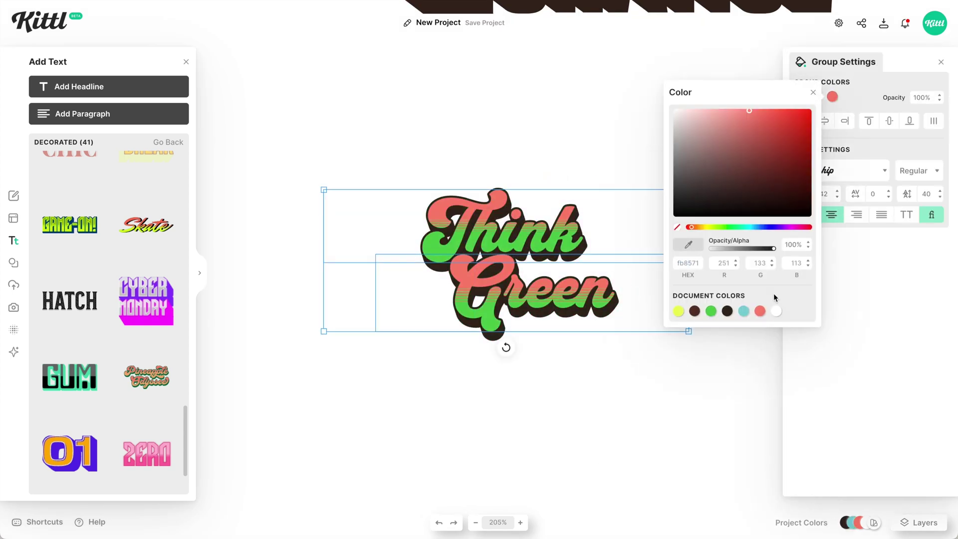
left_click(618, 356)
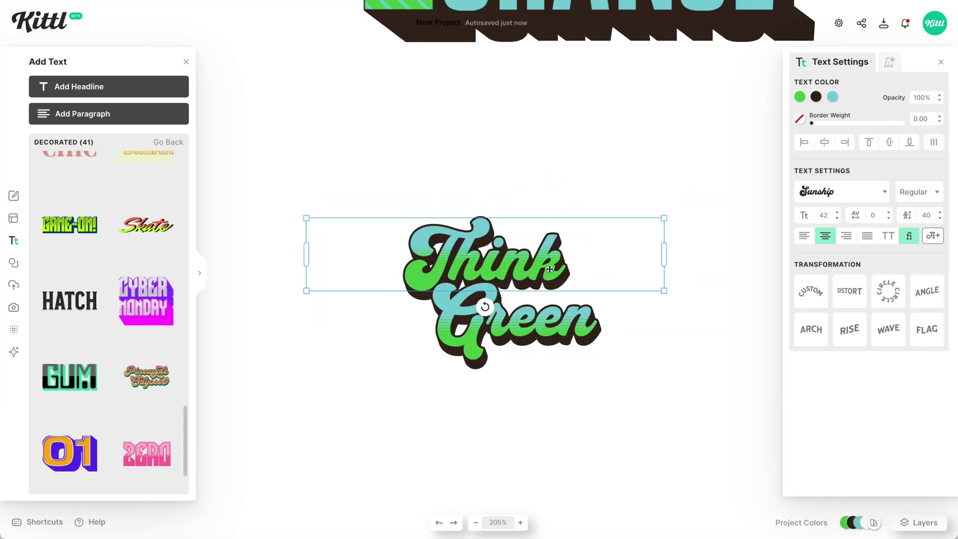
type("k")
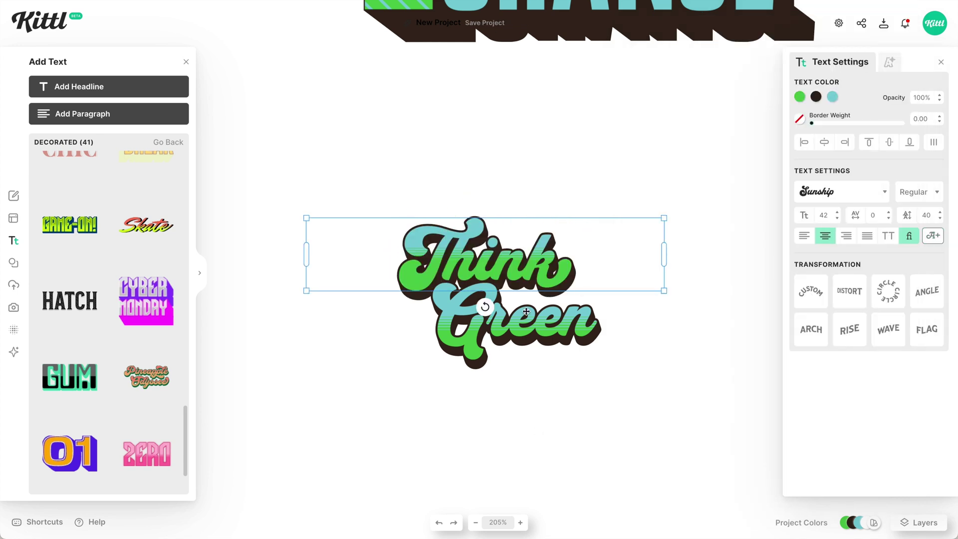
left_click(14, 262)
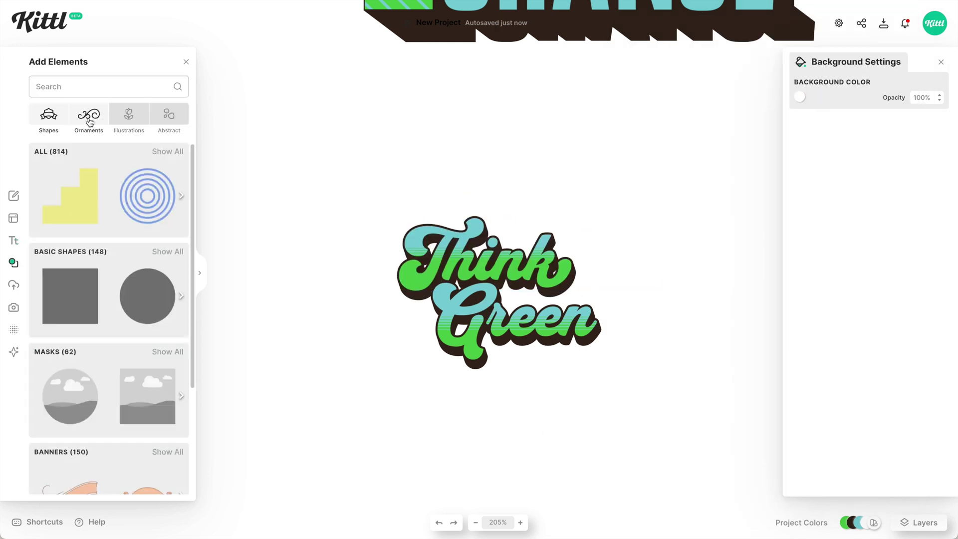
Add a light bulb graphic from a 'light bulb' search and recolour both its parts dark brown
left_click(108, 89)
type("light")
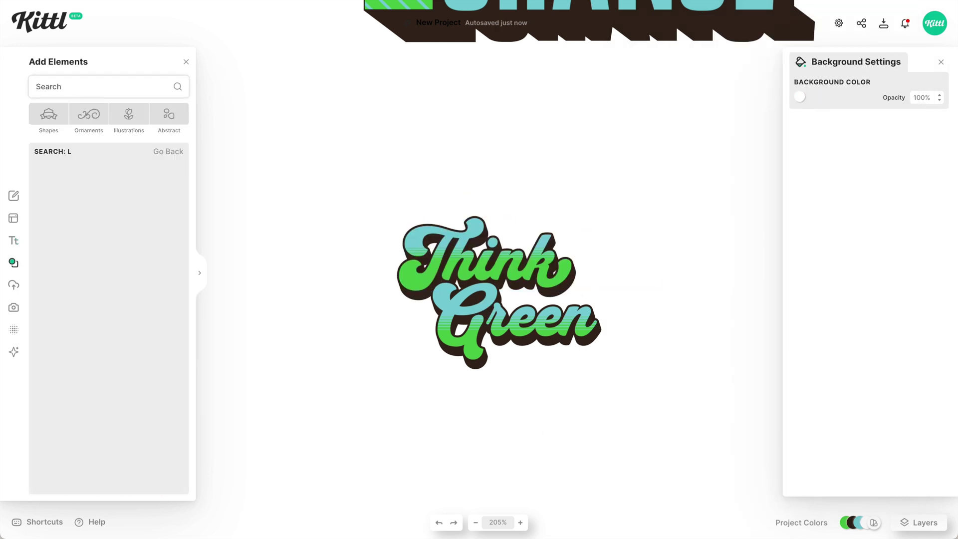
left_click(45, 118)
scroll(90, 302, "down", 1)
left_click(146, 237)
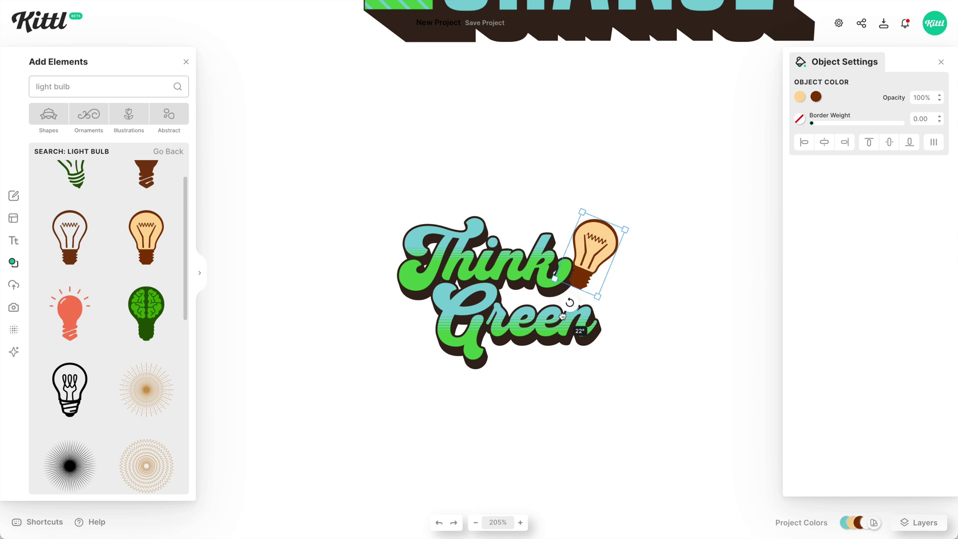
right_click(582, 291)
left_click(831, 96)
left_click(816, 96)
left_click(691, 309)
left_click(800, 97)
left_click(674, 310)
Search 'leaf', add the two-leaf graphic to the bulb, and make the leaves bright green
triple_click(81, 89)
type("leaf")
key("Return")
scroll(108, 319, "down", 15)
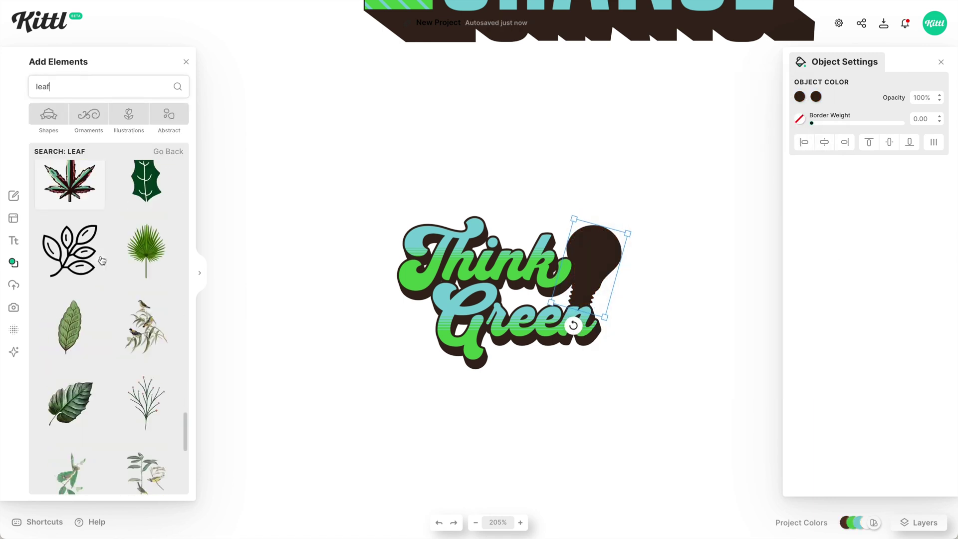
left_click(146, 299)
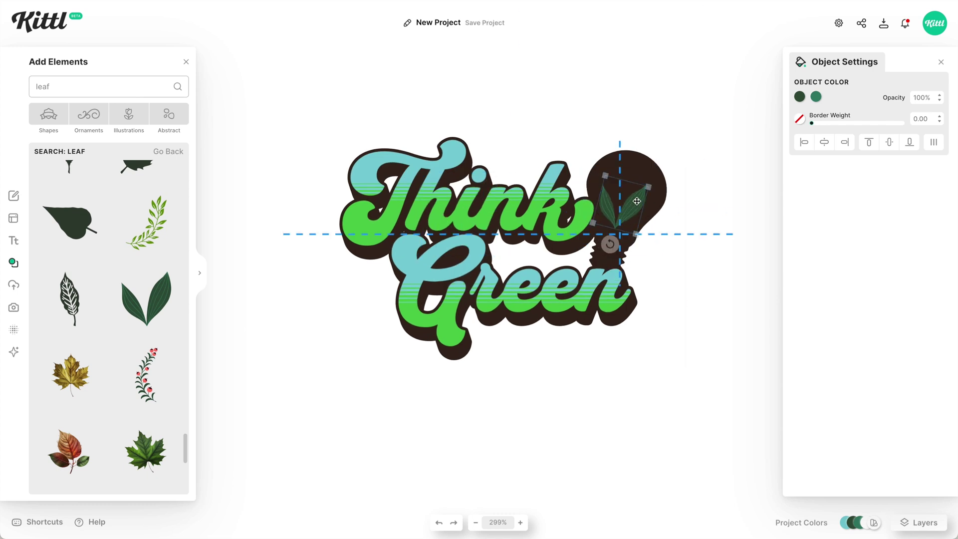
left_click(816, 96)
left_click(711, 311)
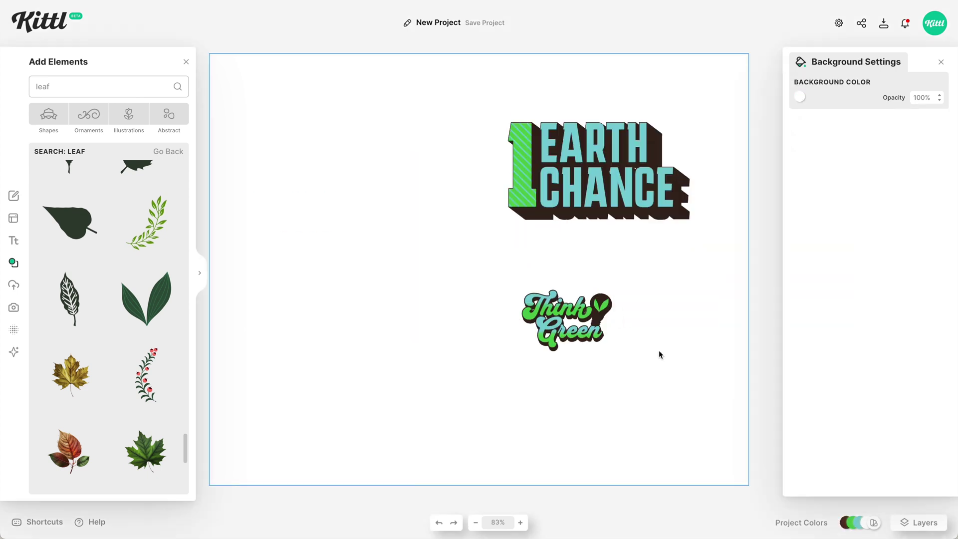
Enlarge the whole Think Green design and nudge it slightly lower
left_click(652, 357)
left_click_drag(652, 357, 749, 391)
left_click(400, 321)
left_click(597, 305)
Browse the Illustrations category of the Elements library
left_click(88, 114)
left_click(129, 114)
scroll(108, 259, "down", 15)
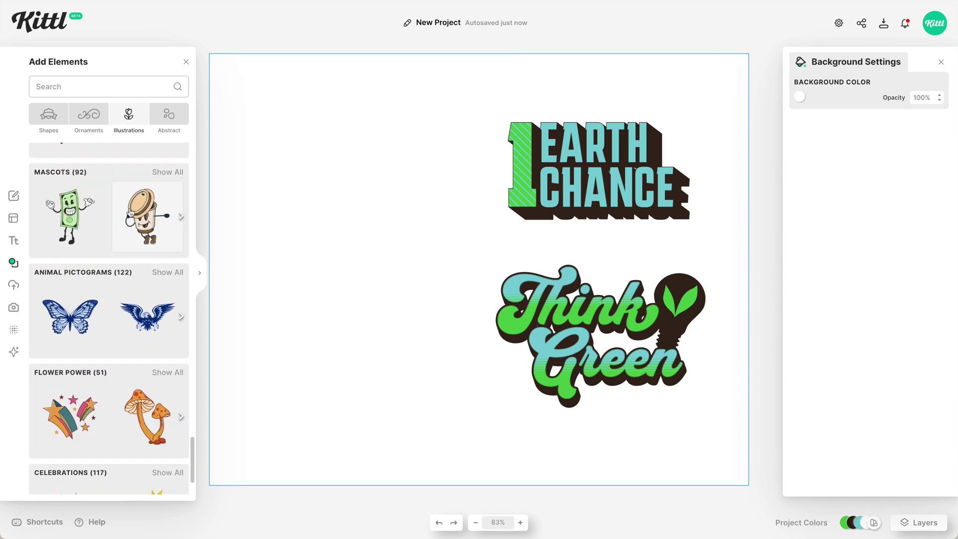
Find the smiling open-armed Earth mascot under Mascots and place it at the sheet's top-left
left_click(172, 172)
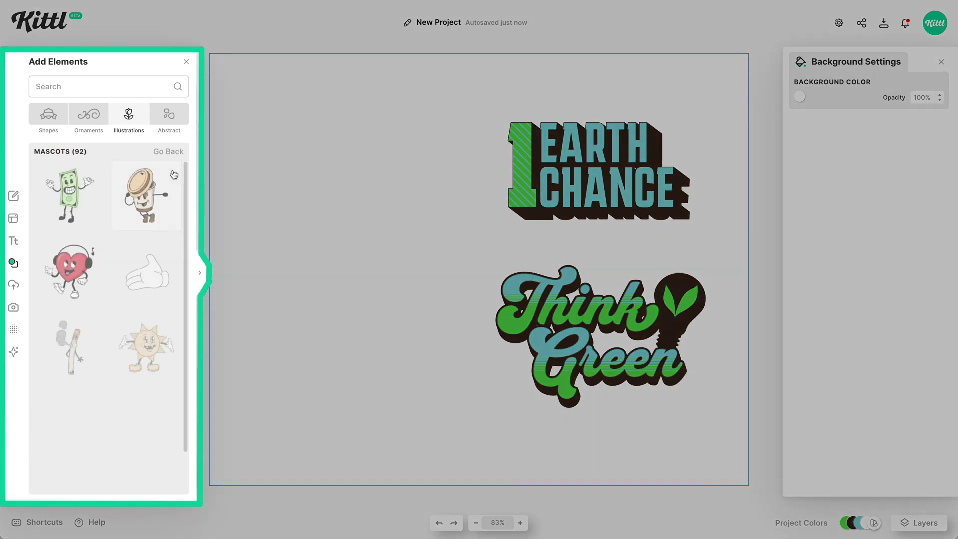
scroll(111, 336, "down", 8)
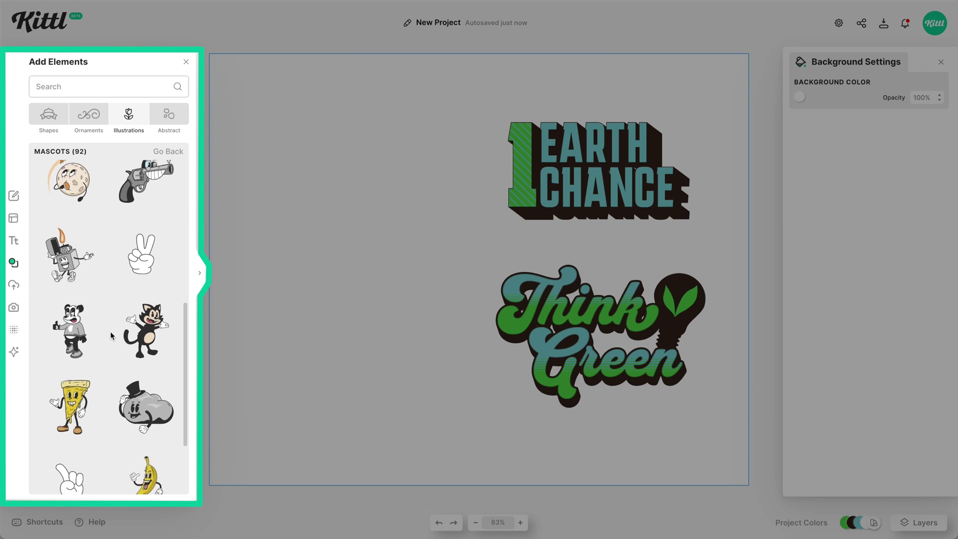
scroll(111, 335, "down", 5)
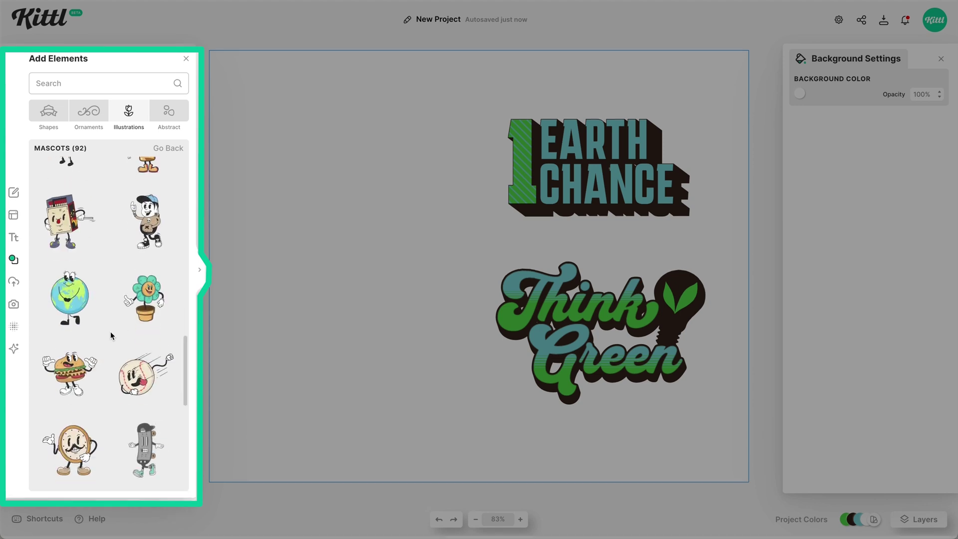
scroll(120, 302, "down", 1)
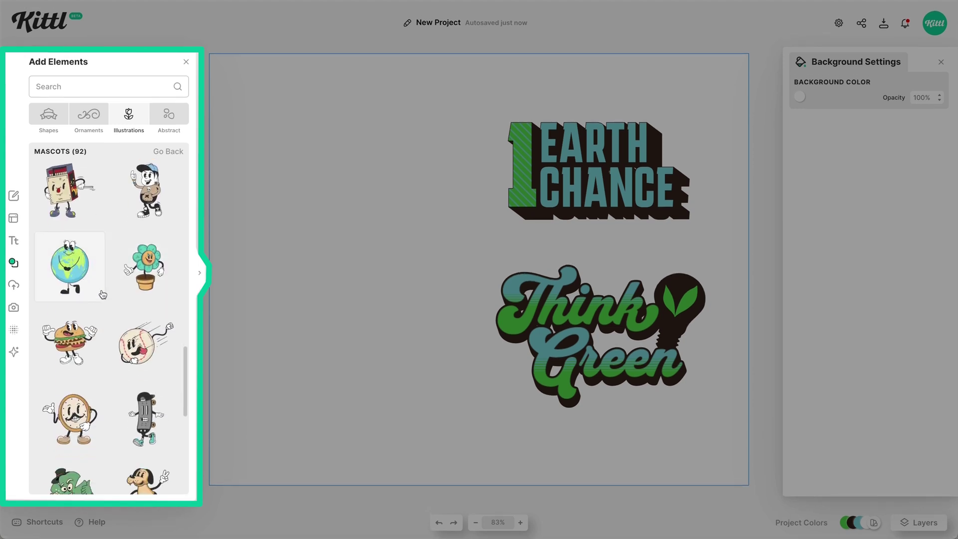
scroll(103, 294, "down", 10)
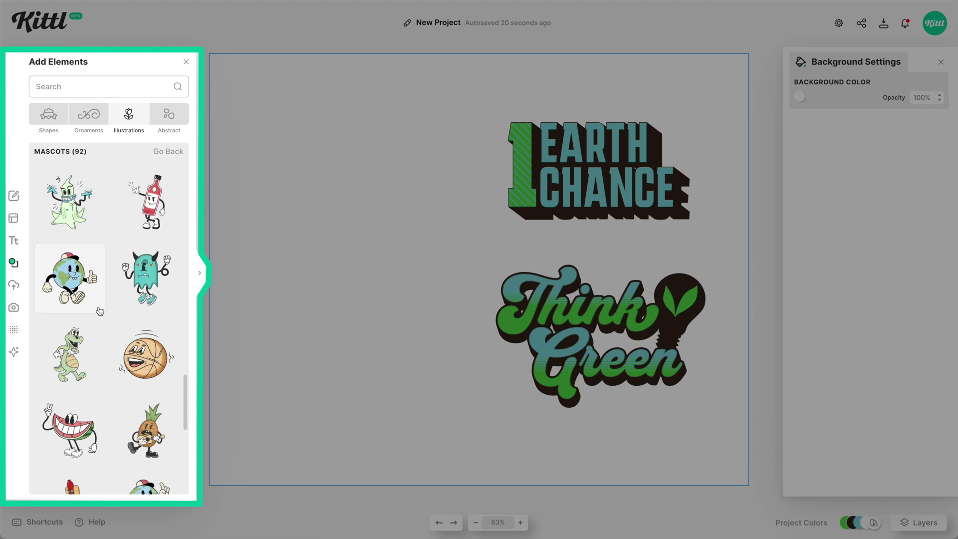
scroll(115, 309, "down", 7)
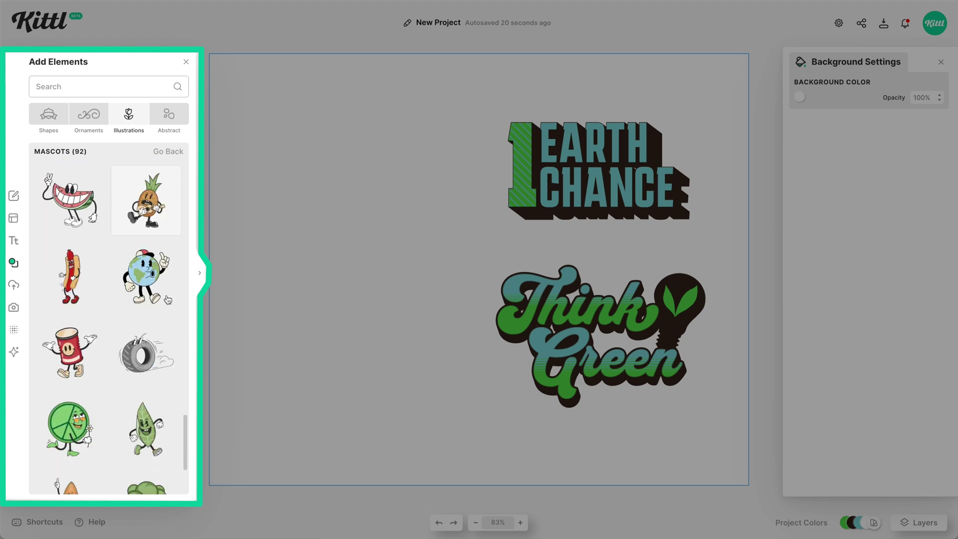
scroll(168, 300, "down", 6)
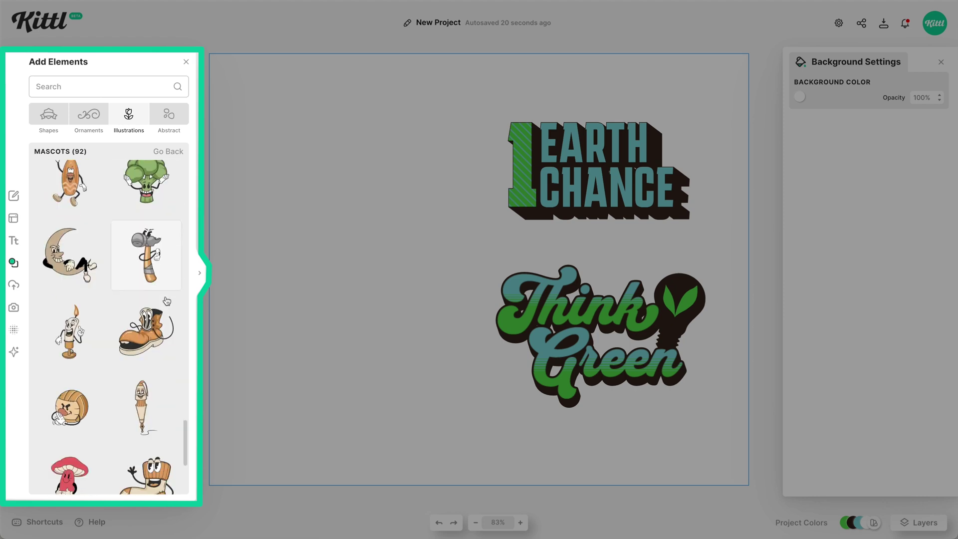
scroll(167, 302, "down", 1)
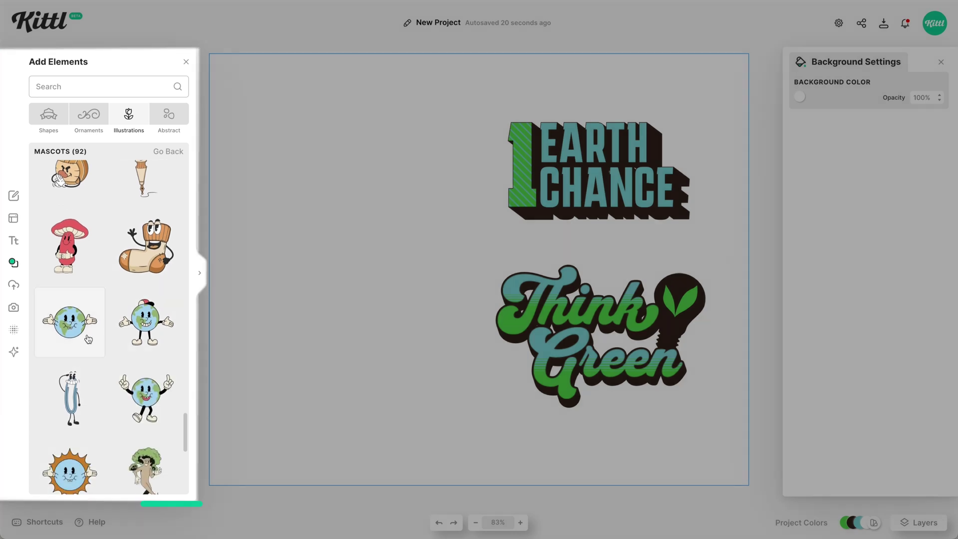
left_click(86, 344)
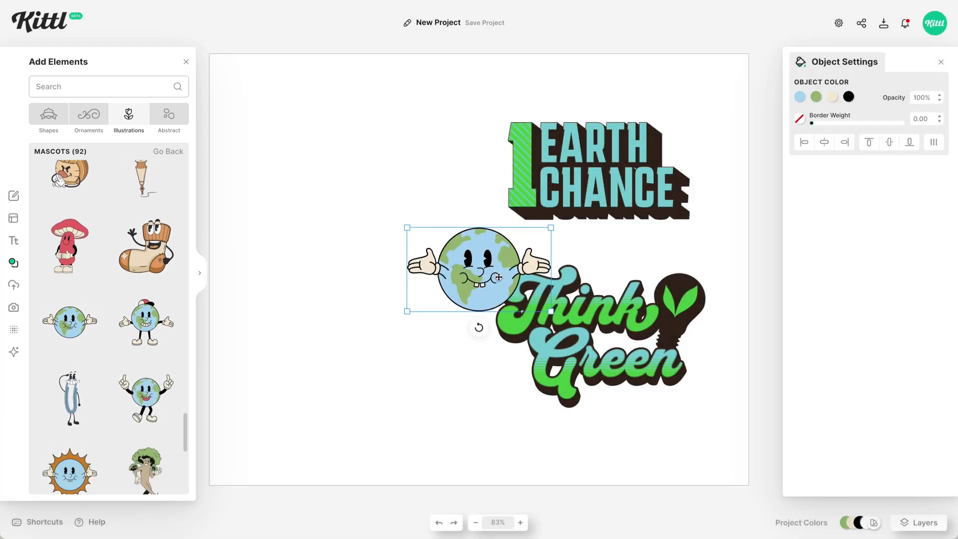
left_click_drag(516, 327, 497, 301)
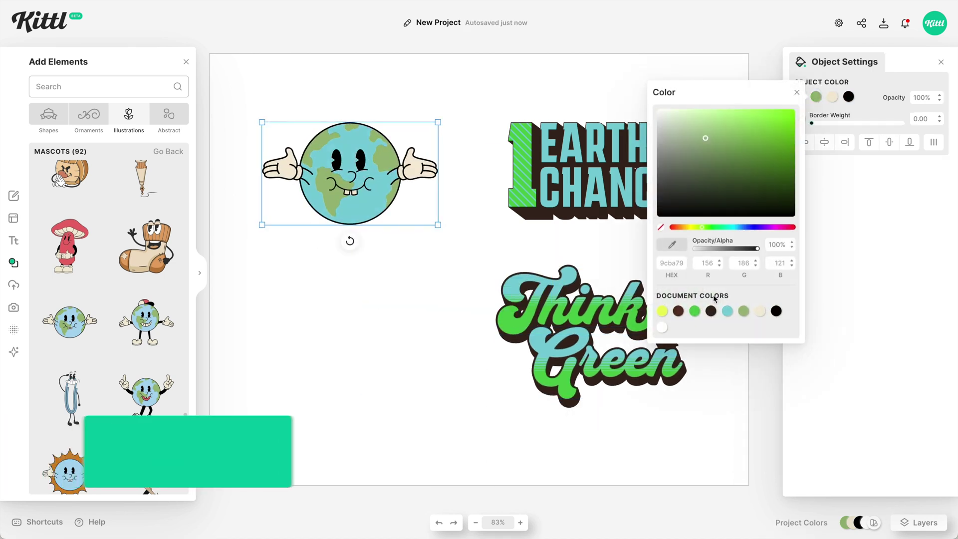
left_click(443, 316)
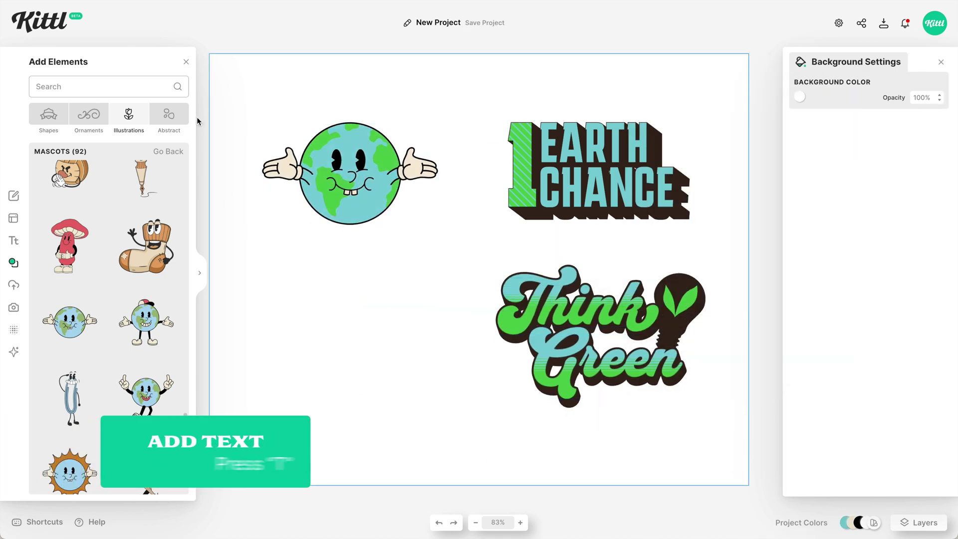
Add 'Clean Earth' text above the globe, bent into a circle, in Titan One at size 62
type("t")
type("Clean Earth")
left_click_drag(397, 280, 381, 121)
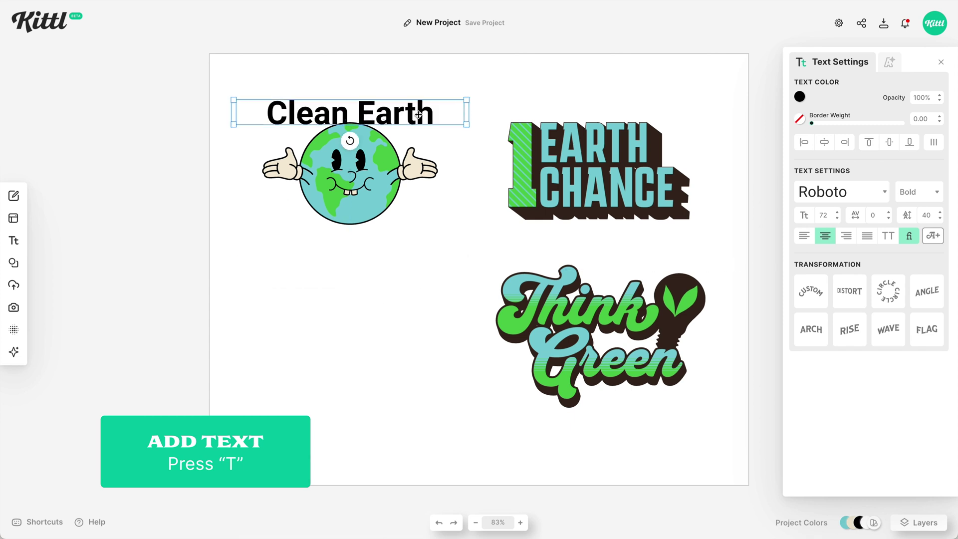
left_click(889, 295)
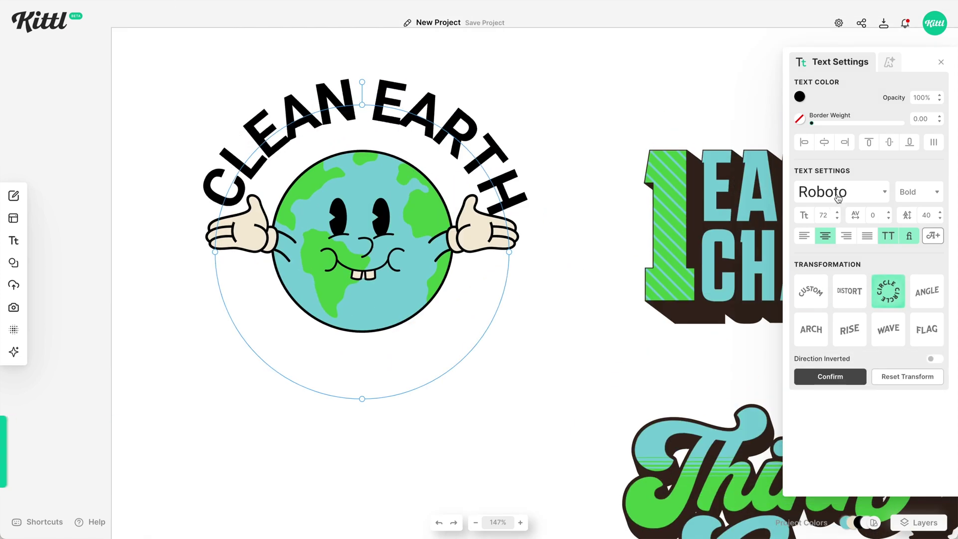
left_click(841, 191)
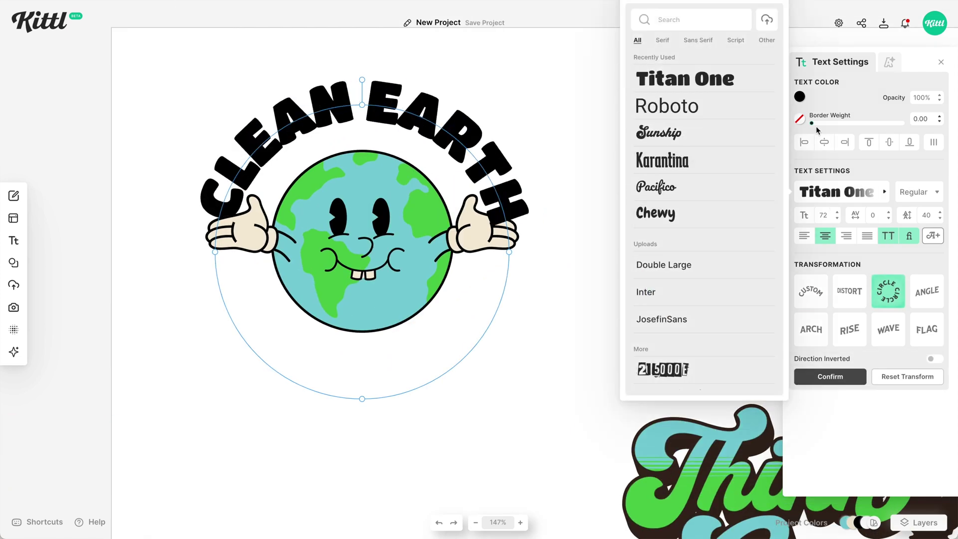
left_click(684, 77)
key("Return")
Tighten the CLEAN EARTH curve around the globe and centre it over the top
left_click_drag(362, 105, 361, 120)
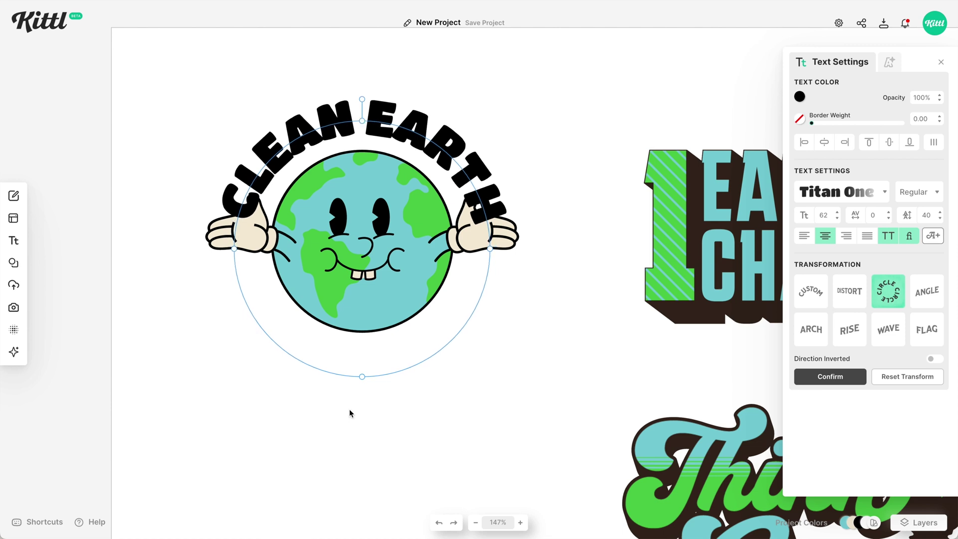
left_click_drag(361, 376, 362, 363)
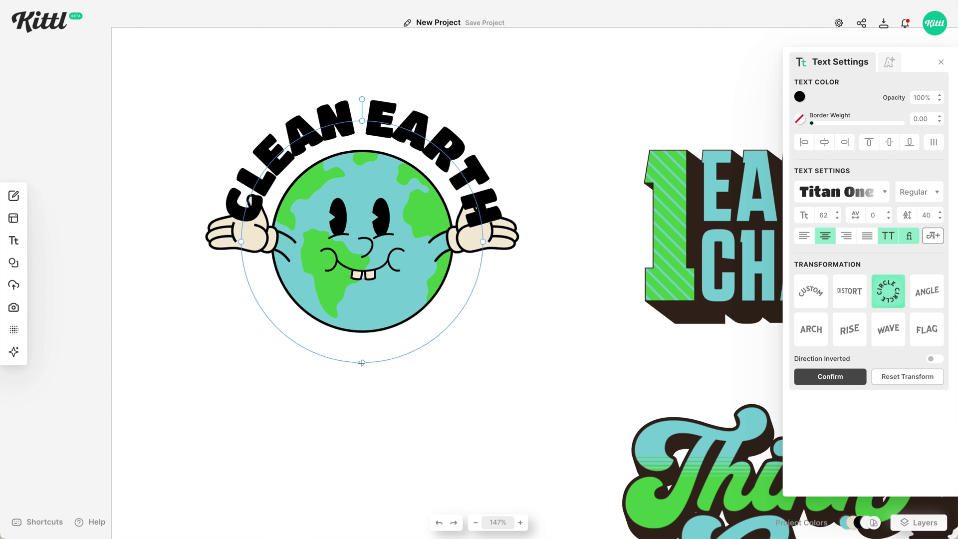
left_click_drag(443, 158, 438, 158)
key("Down")
key("Down")
key("Down")
key("Down")
key("Down")
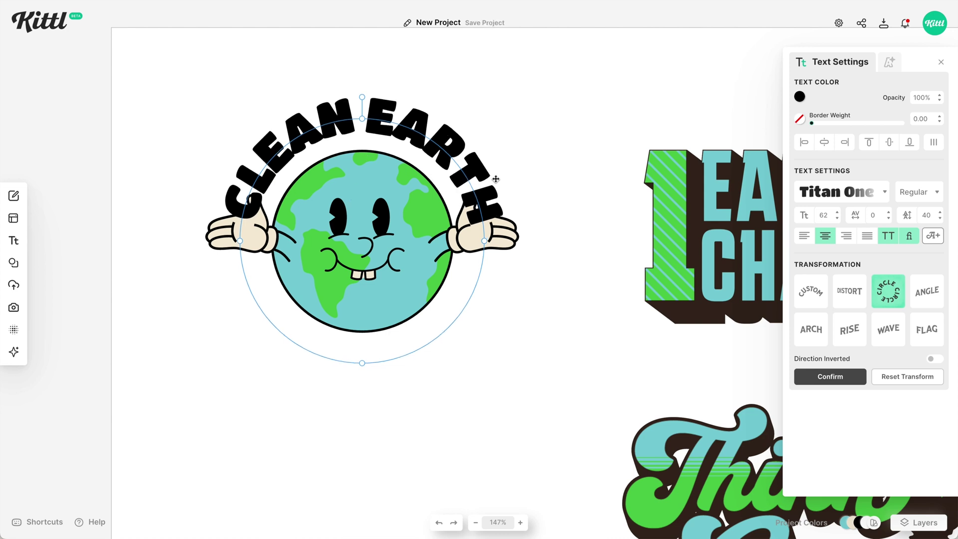
left_click(505, 154)
Send CLEAN EARTH behind the globe's hands and colour it dark brown
right_click(464, 155)
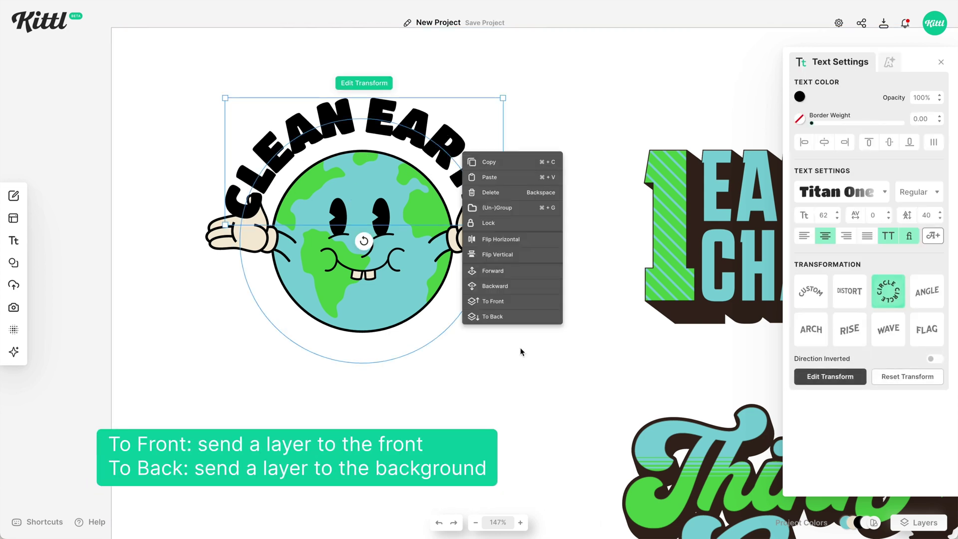
left_click(516, 318)
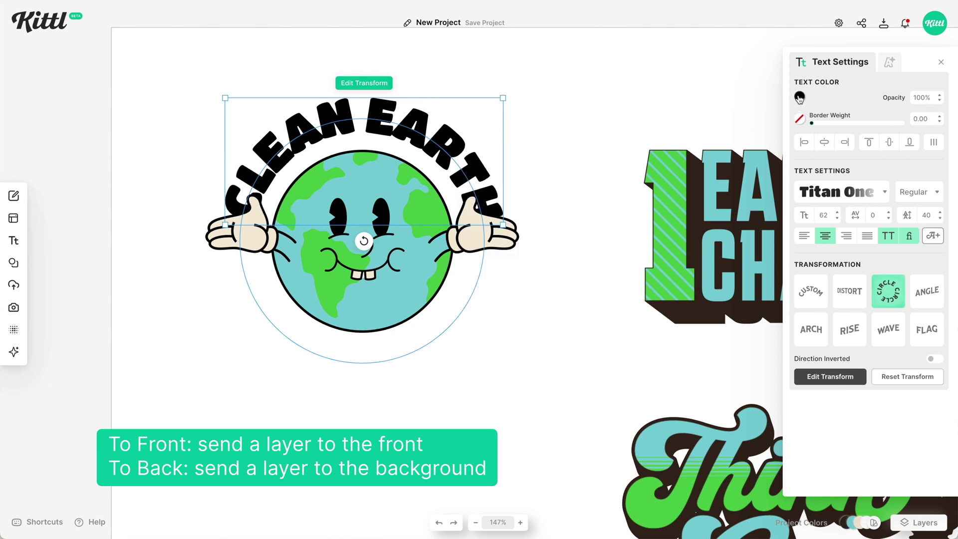
left_click(799, 98)
left_click(711, 312)
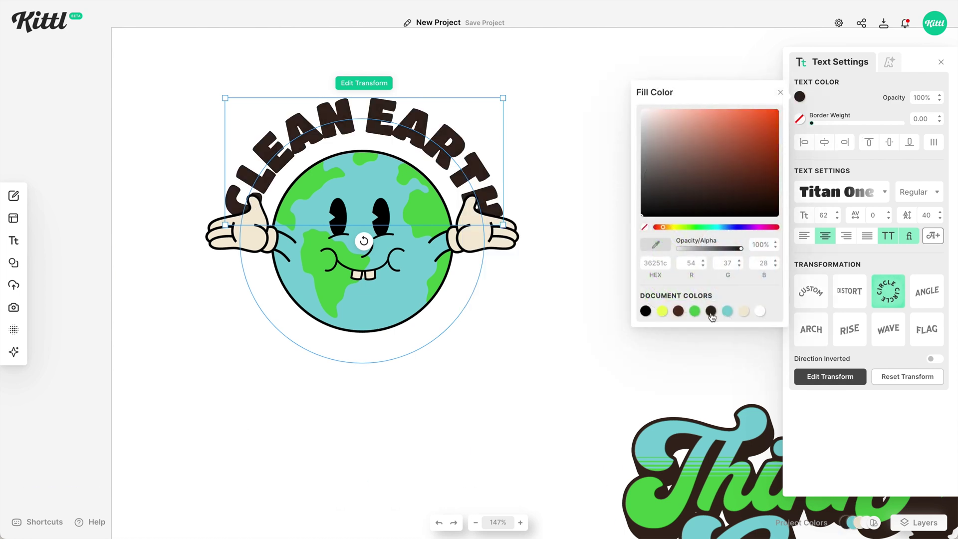
Duplicate the text as HAPPY EARTH arced beneath the globe
key("Escape")
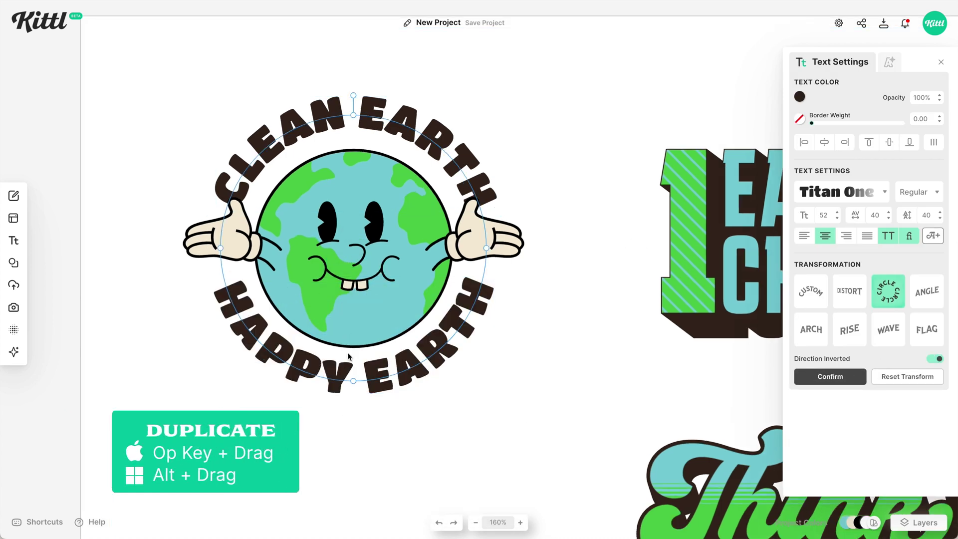
left_click_drag(354, 396, 353, 384)
left_click(478, 387)
key("shift+1")
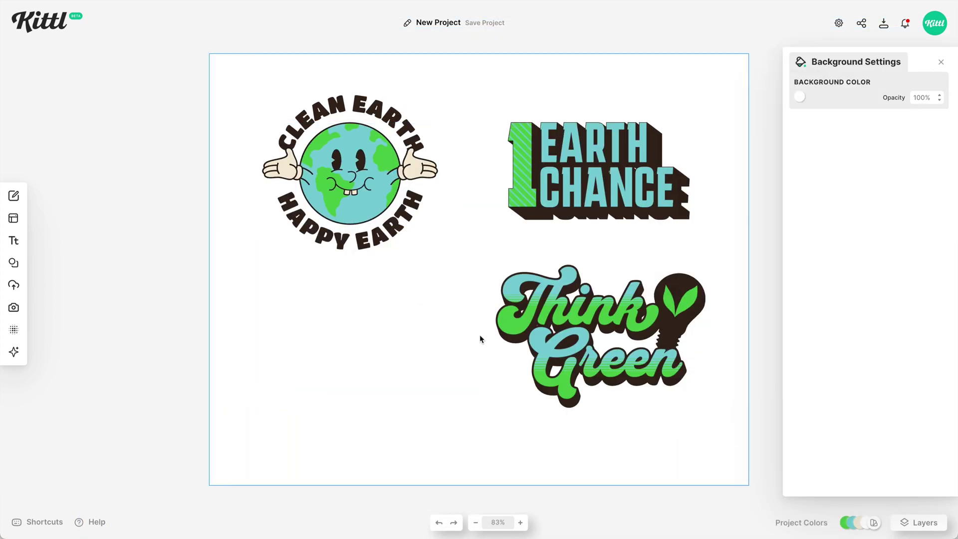
Search 'tree' and add the green heart-shaped tree graphic
left_click(13, 263)
left_click(84, 92)
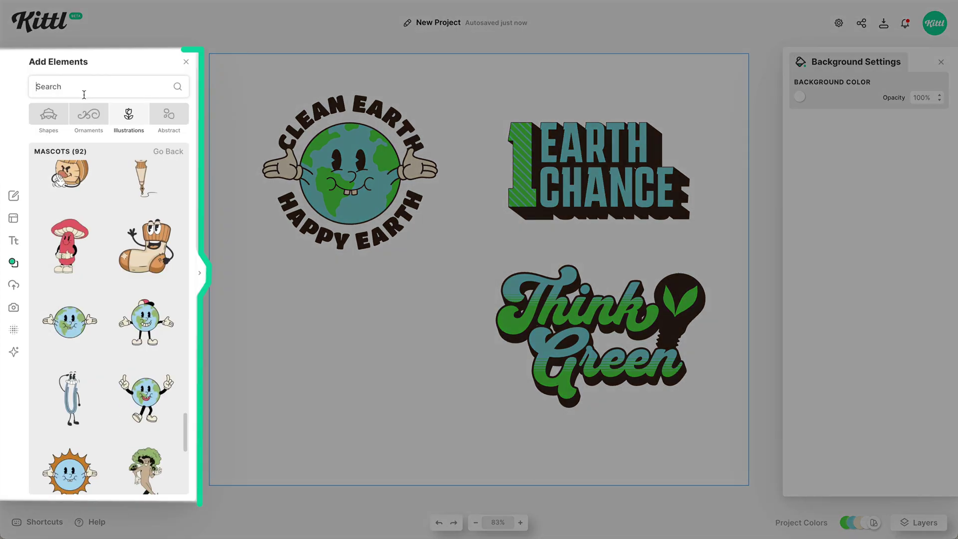
type("tree")
scroll(100, 347, "down", 5)
scroll(100, 347, "down", 5)
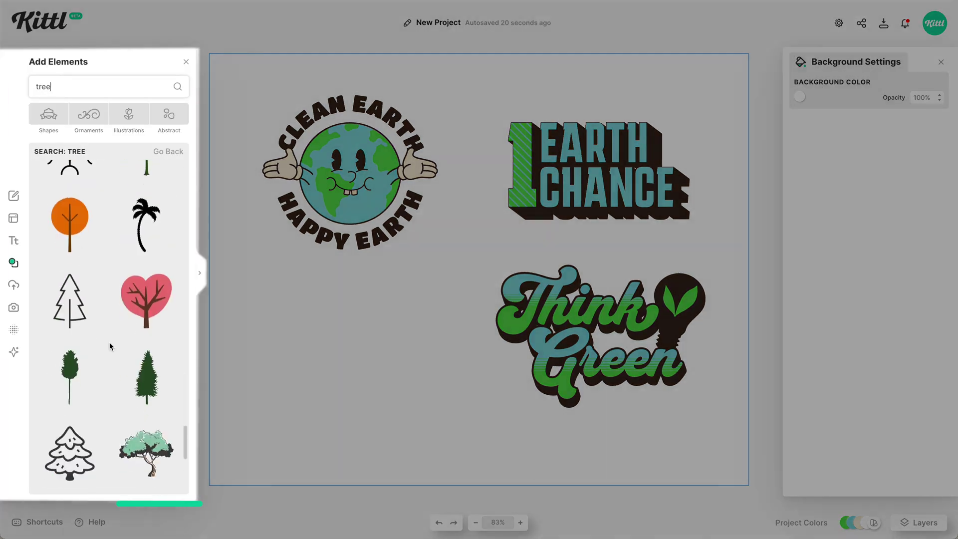
left_click(146, 298)
left_click(815, 96)
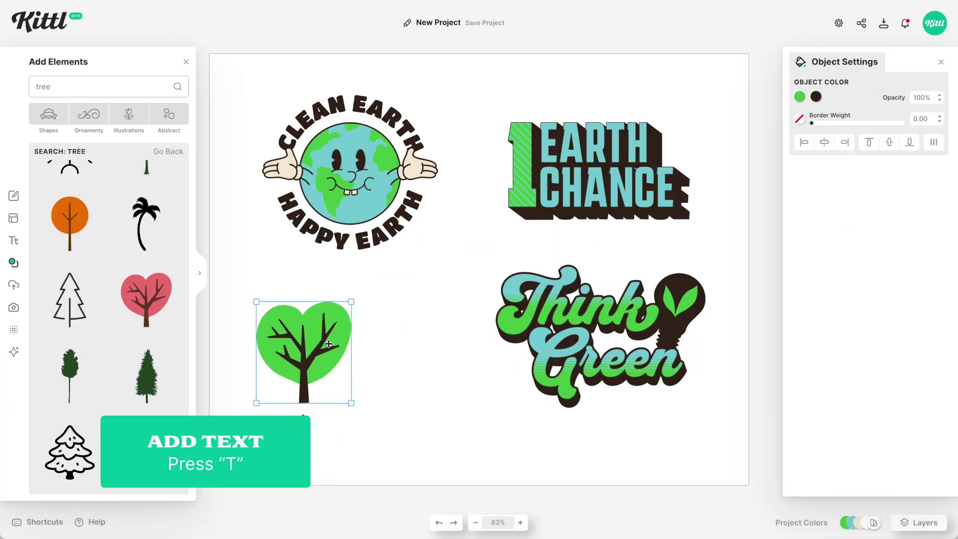
Add a 'PLANT' text line in dark brown uppercase Chewy and enlarge it
key("t")
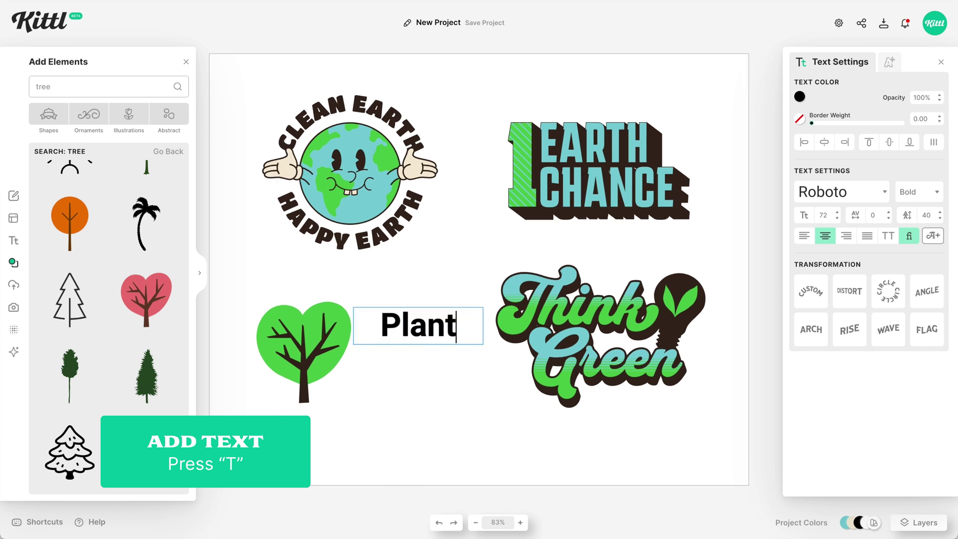
left_click(799, 96)
left_click(642, 308)
left_click(843, 192)
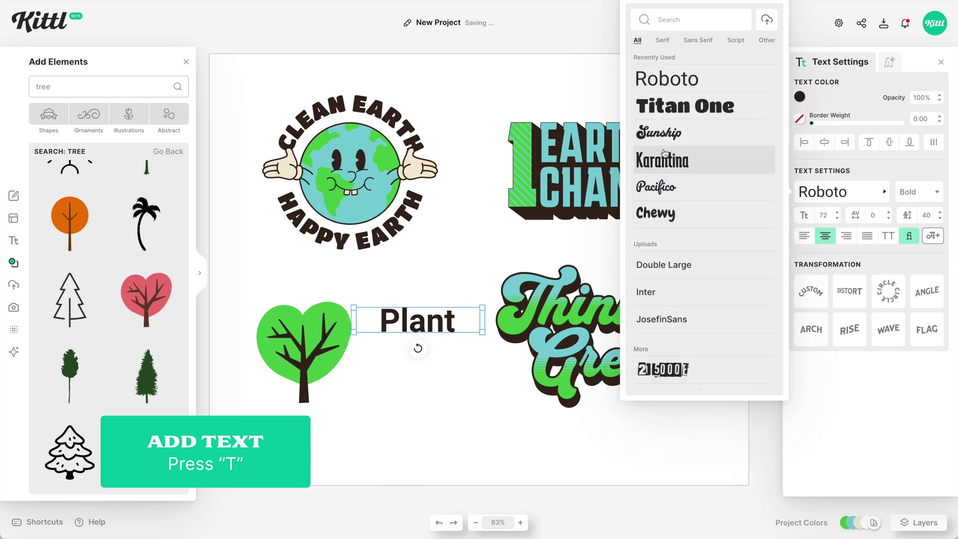
left_click(644, 211)
left_click(888, 235)
left_click_drag(470, 299, 488, 278)
Duplicate the line below as lowercase Pacifico 'more', then add a third TREES line
left_click(300, 360)
left_click_drag(438, 304, 438, 344, "alt")
type("more")
left_click(888, 236)
left_click(843, 191)
left_click(663, 76)
left_click_drag(438, 354, 437, 392, "alt")
type("tree")
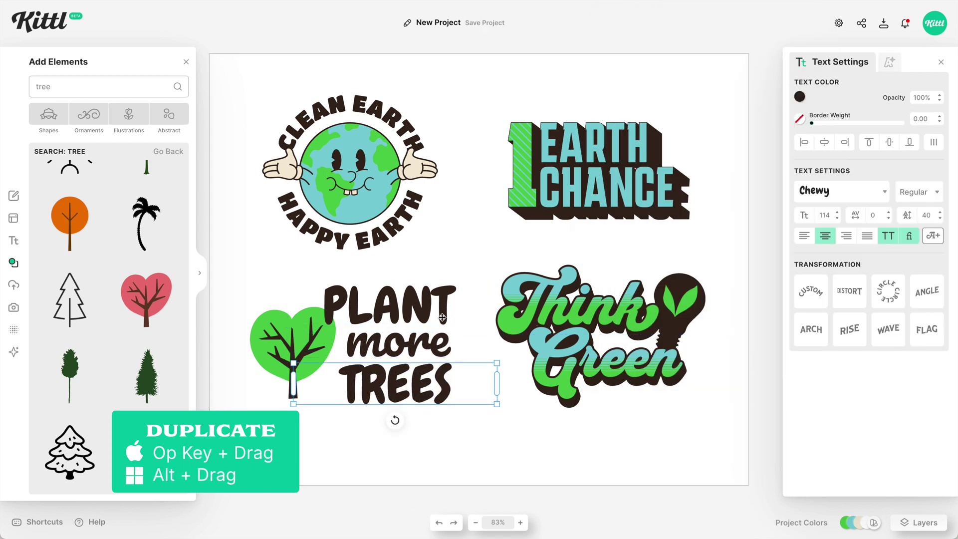
Enlarge the green tree graphic
left_click(299, 360)
left_click_drag(337, 401, 342, 406)
left_click(350, 449)
Search 'heart', add a heart, colour it green, shrink it and place it beside the tree
double_click(43, 86)
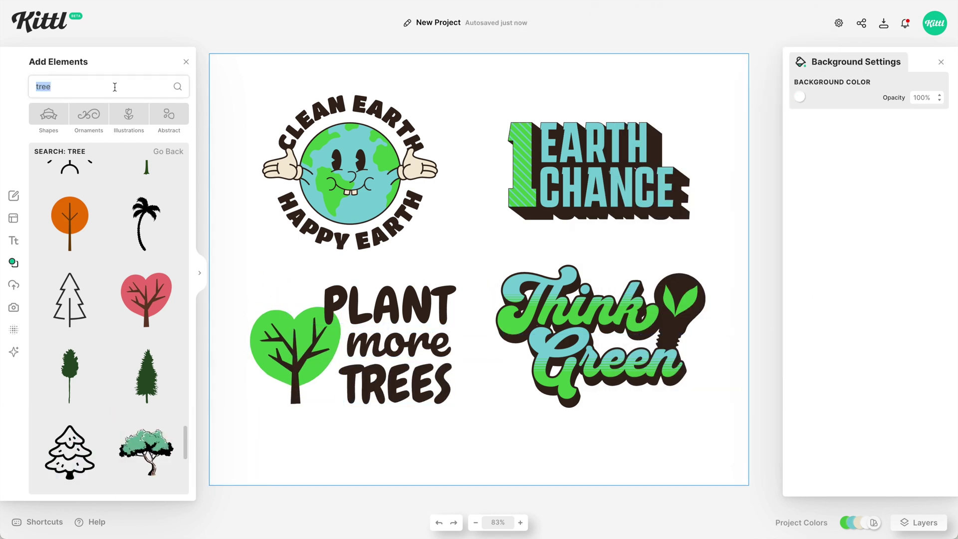
type("heart")
scroll(101, 390, "down", 5)
scroll(101, 389, "down", 5)
left_click(74, 230)
left_click(799, 97)
left_click(729, 323)
left_click_drag(576, 346, 469, 299)
left_click_drag(449, 279, 446, 330)
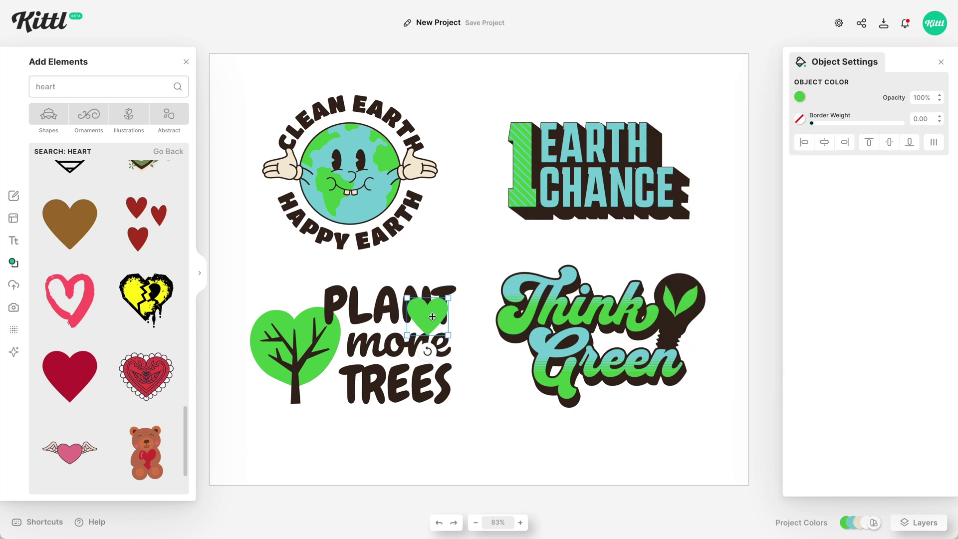
Shrink the tree slightly and copy the heart into three tilted hearts grouped together
scroll(446, 329, "up", 5)
left_click(186, 61)
left_click_drag(223, 305, 234, 320)
left_click_drag(298, 285, 261, 290, "alt")
left_click(265, 287, "shift")
left_click(309, 298, "shift")
key("Escape")
Move the Plant more Trees design left and nudge Think Green right to space the designs
key("shift+1")
left_click_drag(239, 278, 477, 450)
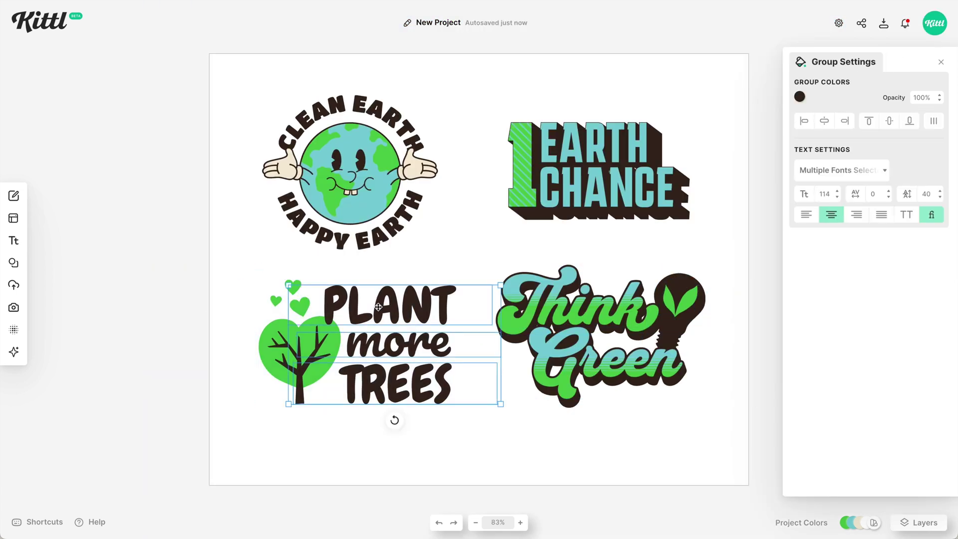
left_click_drag(378, 306, 365, 307)
left_click_drag(588, 324, 593, 326)
left_click(599, 145)
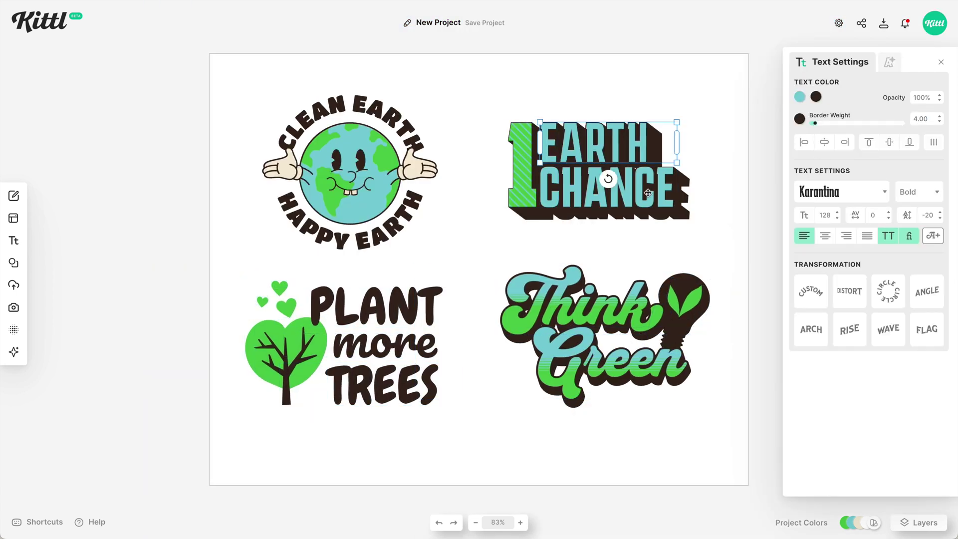
Shift Think Green down and reposition the artwork within the slightly widened artboard
left_click(624, 403)
left_click_drag(640, 388, 729, 437)
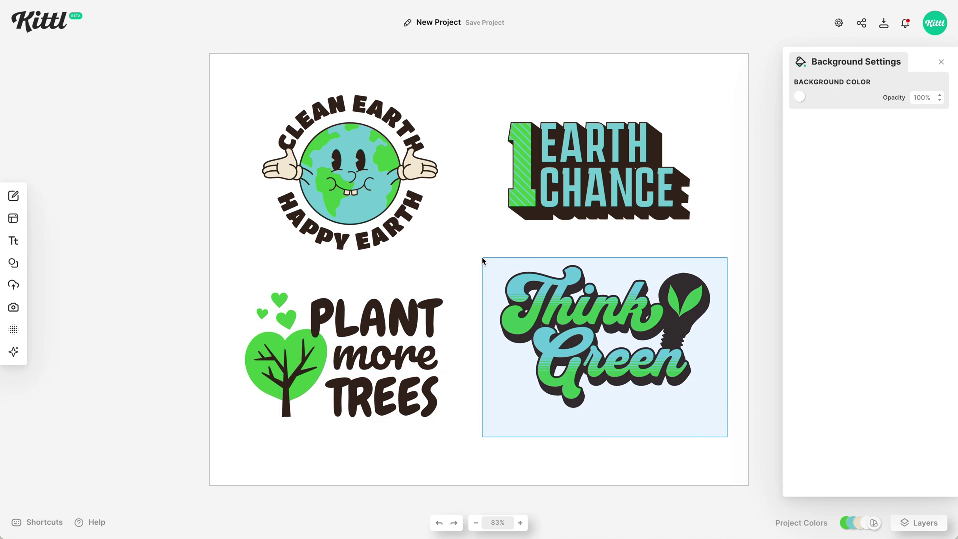
left_click(839, 23)
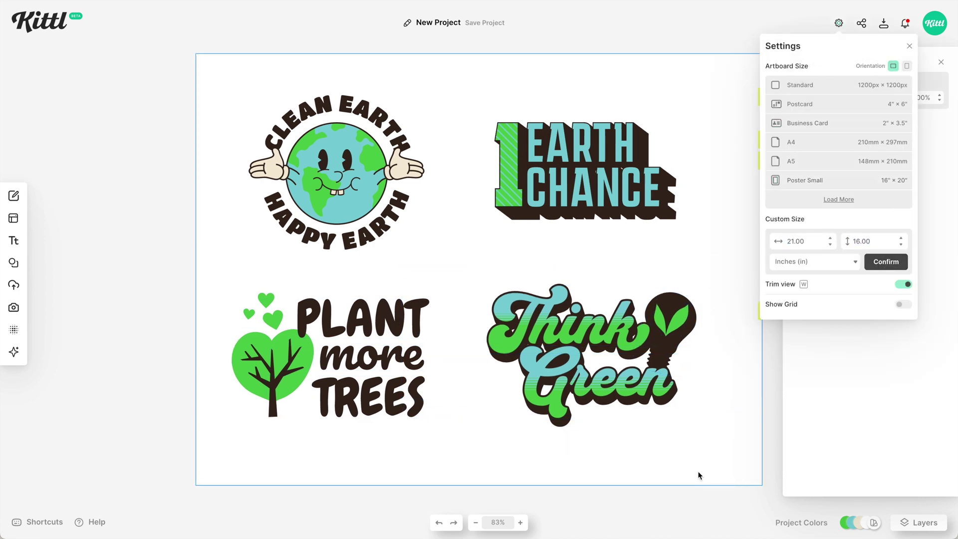
left_click_drag(671, 453, 481, 108)
left_click_drag(203, 113, 421, 449)
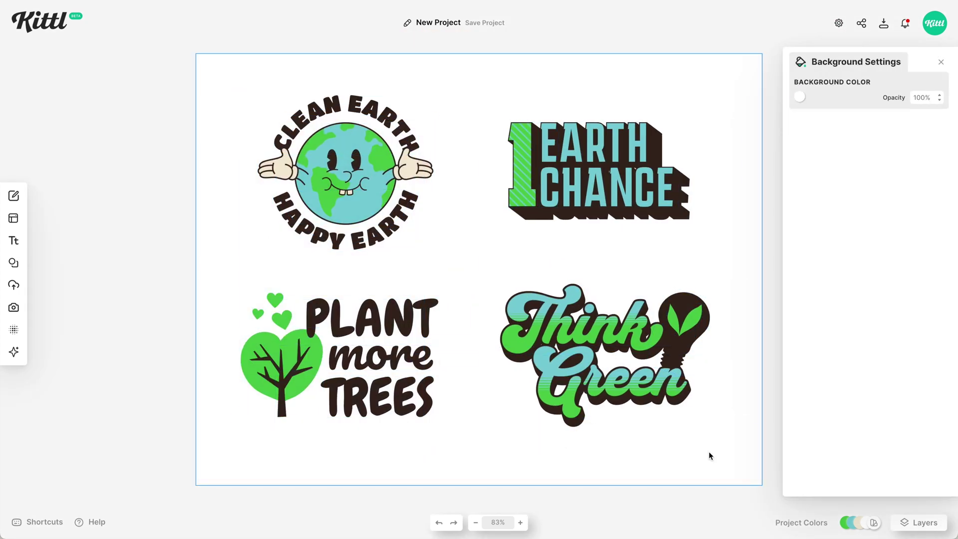
Set the canvas background colour to none so the sheet is transparent
left_click(735, 152)
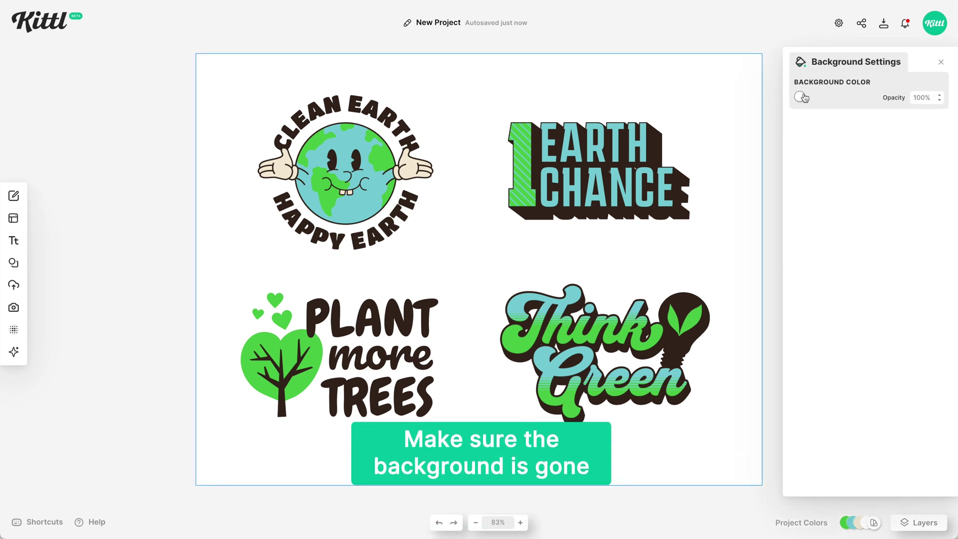
left_click(801, 96)
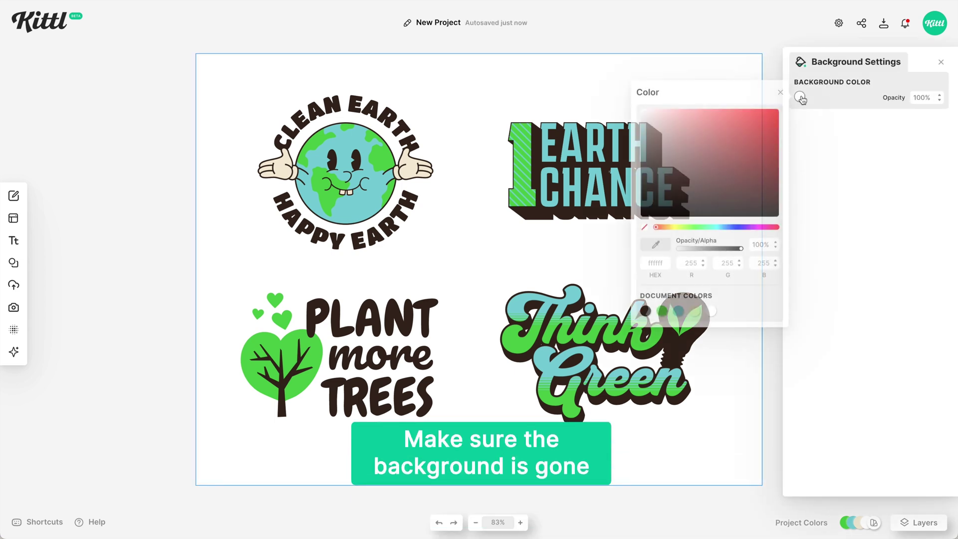
left_click(643, 228)
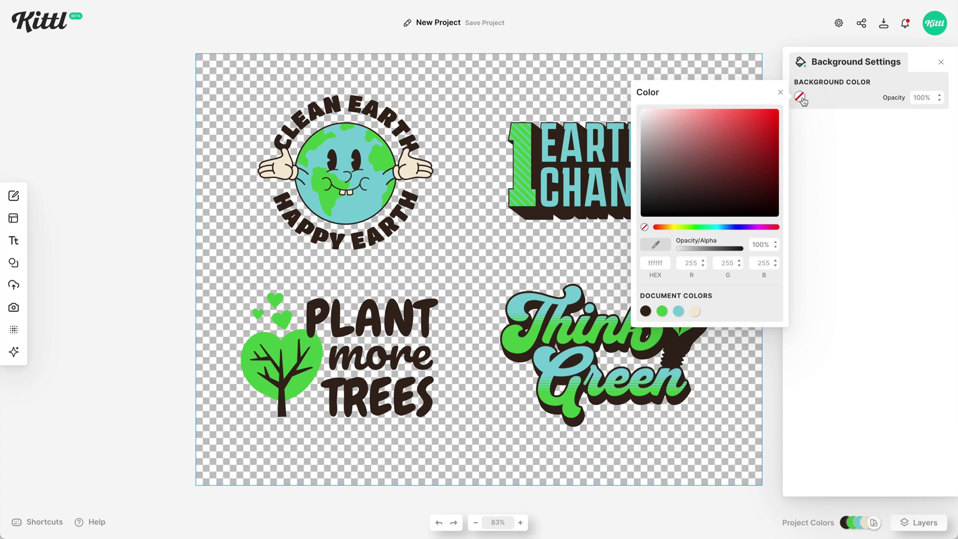
left_click(780, 93)
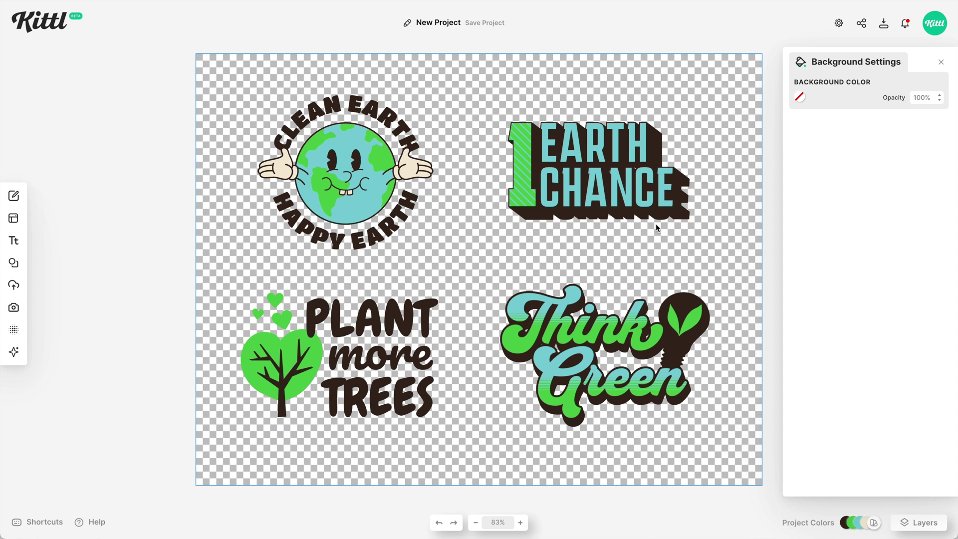
left_click(941, 64)
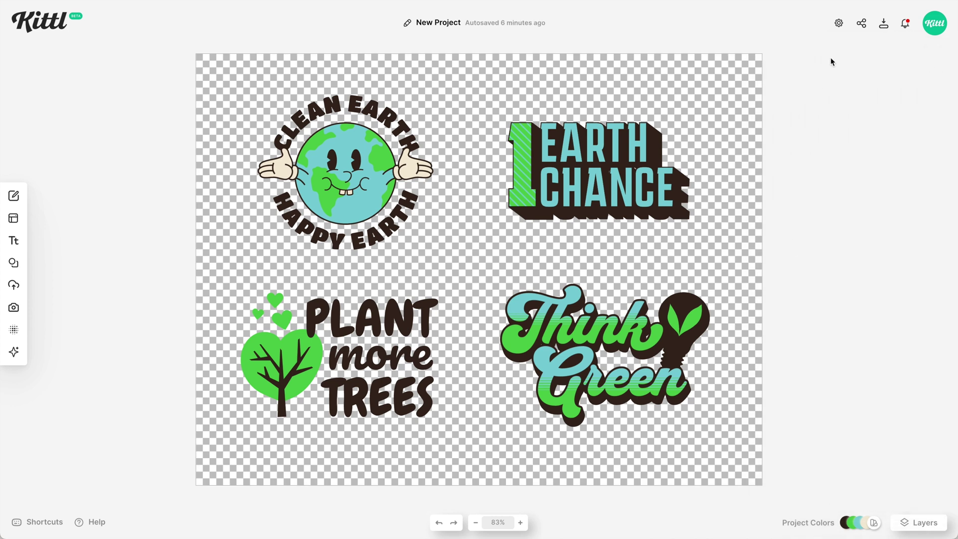
Download the sheet as a 2800 px-wide PNG and drop it onto Redbubble's Add new work page
left_click(883, 29)
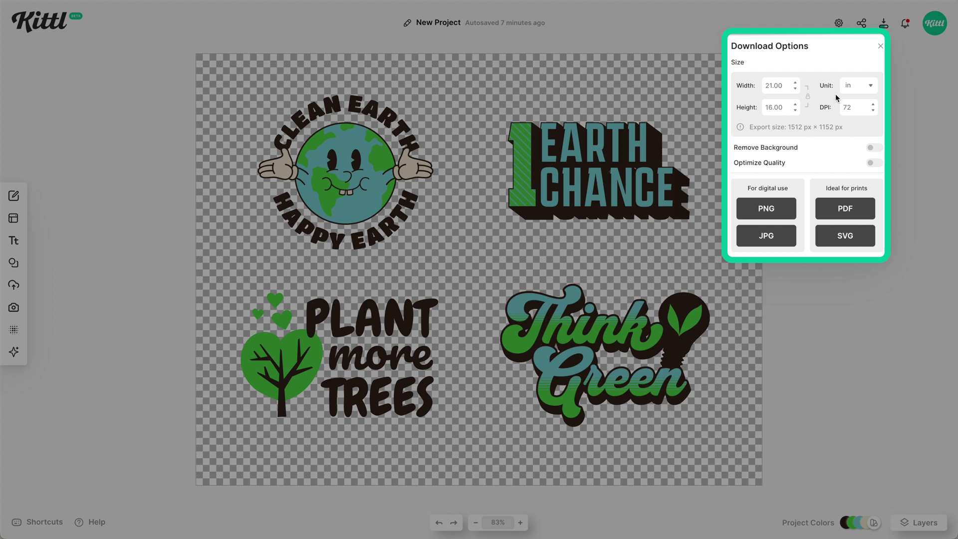
left_click(850, 92)
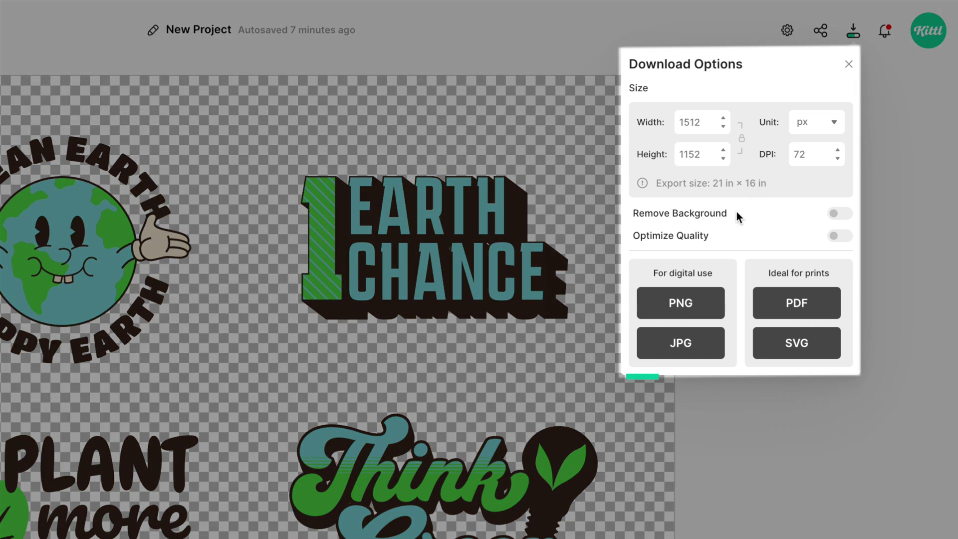
double_click(706, 122)
type("2800")
double_click(687, 161)
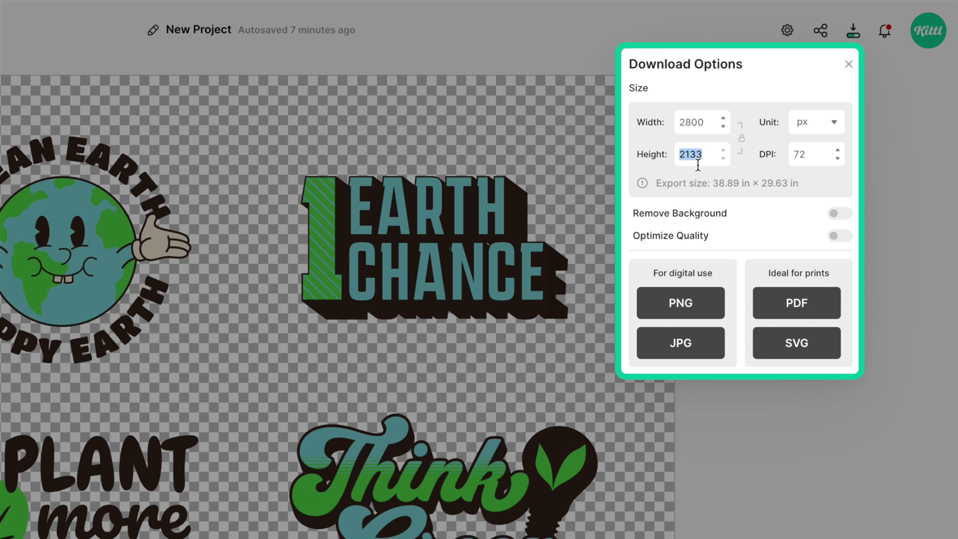
left_click(704, 309)
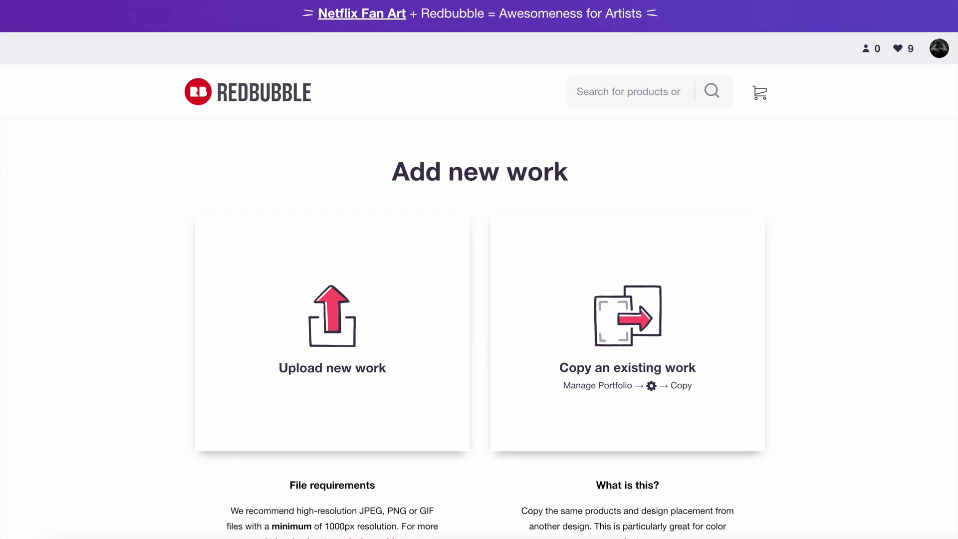
left_click_drag(957, 301, 329, 343)
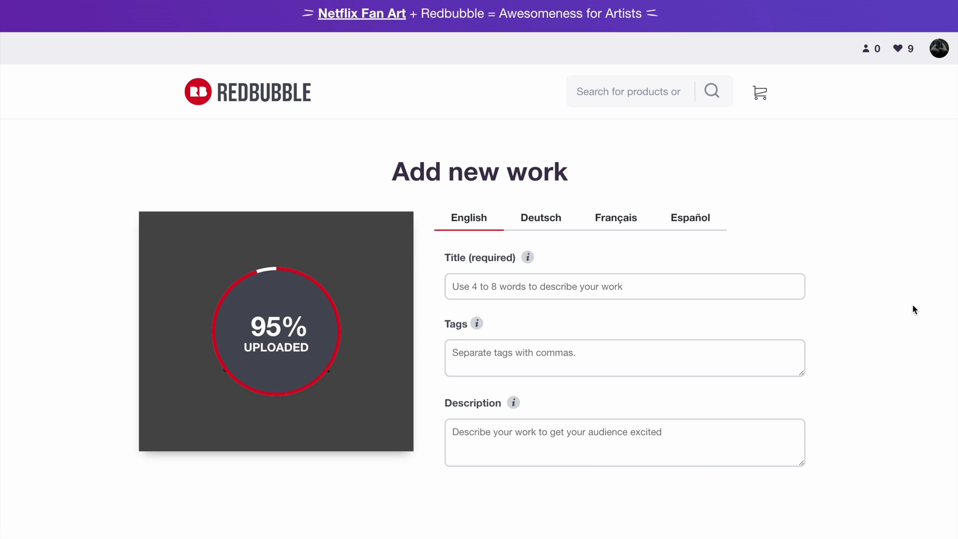
Title the work 'Earth Day Sticker Pack!' with tags 'earth day, stickers, etc.' and description 'Celebrate the earth with these stickers!'
left_click(563, 291)
type("Earth Day Sticker Pack!")
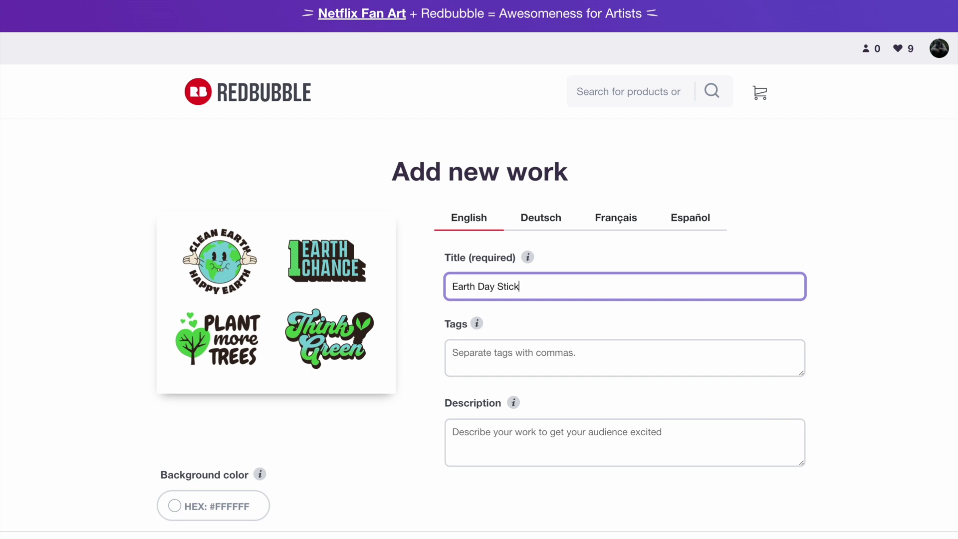
key("Tab")
type("earth day, stickers, etc.")
left_click(633, 419)
type("Celebrate the earth with these stickers!")
Disable Standard Print Clothing, Large Print Clothing and Hats
scroll(868, 357, "down", 9)
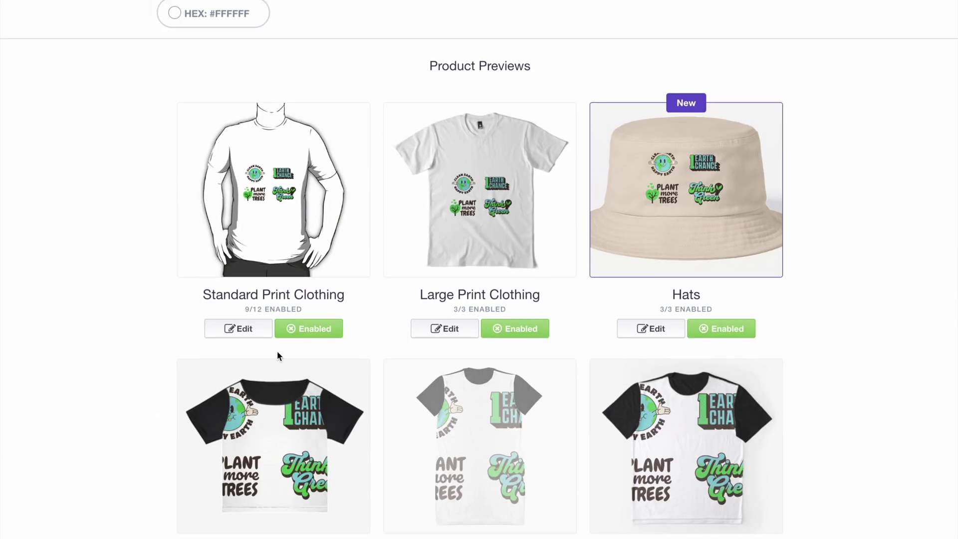
left_click(312, 329)
left_click(514, 329)
left_click(706, 330)
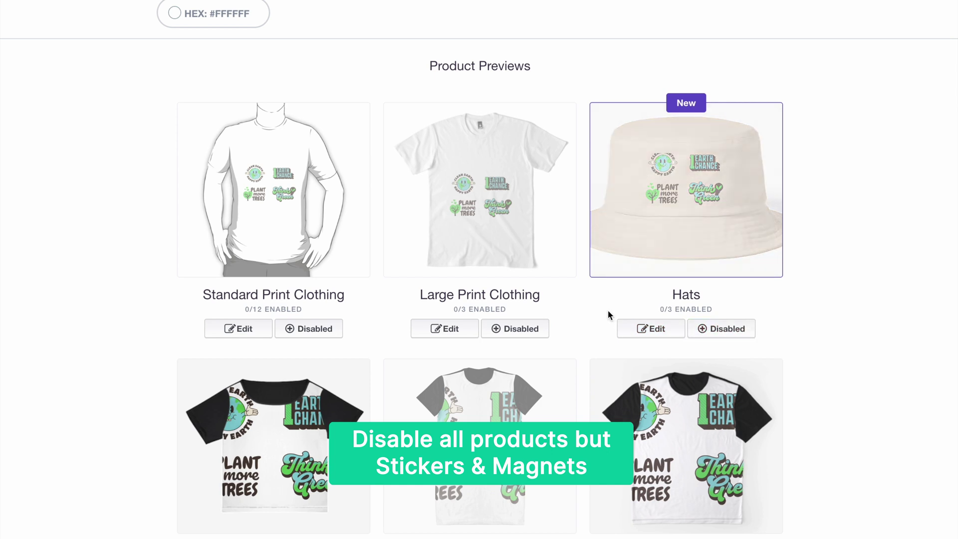
Disable the remaining unwanted products and open the Stickers & Magnets design settings
scroll(607, 309, "down", 7)
scroll(608, 309, "down", 2)
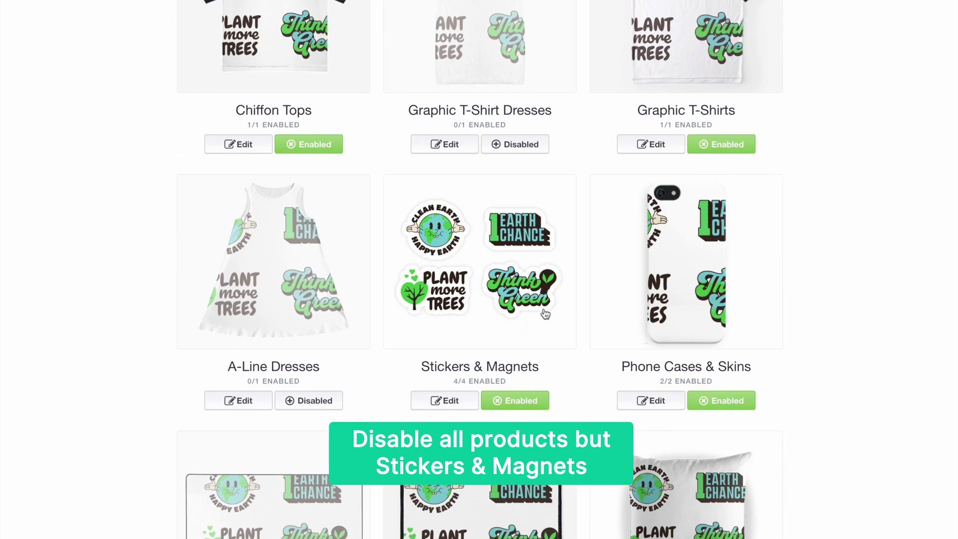
scroll(358, 252, "up", 1)
scroll(543, 368, "down", 20)
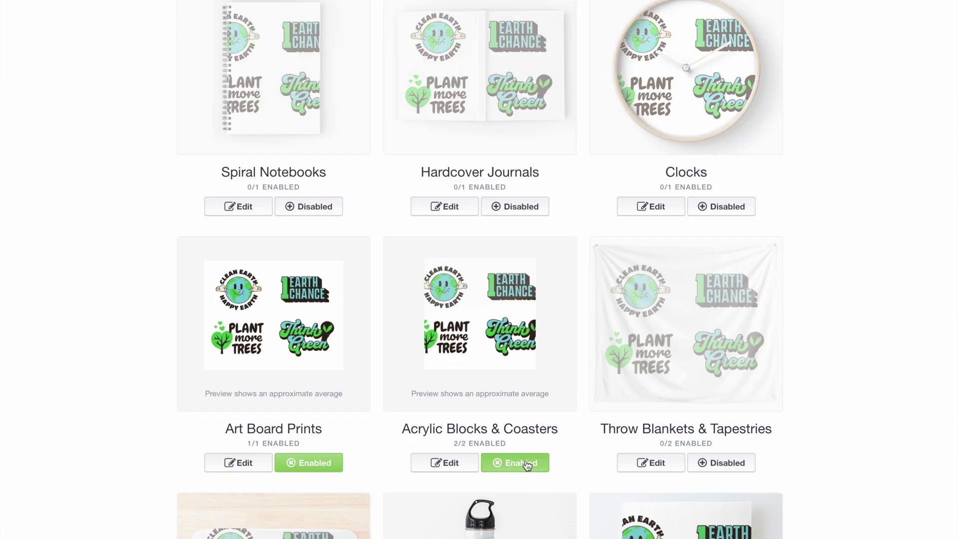
left_click(527, 463)
scroll(502, 289, "down", 10)
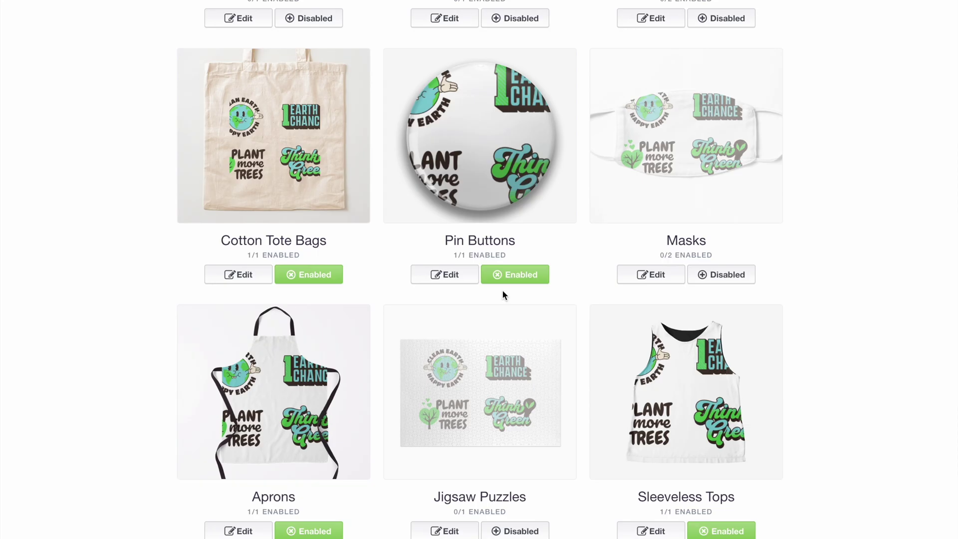
left_click(514, 274)
left_click(295, 274)
scroll(501, 289, "down", 15)
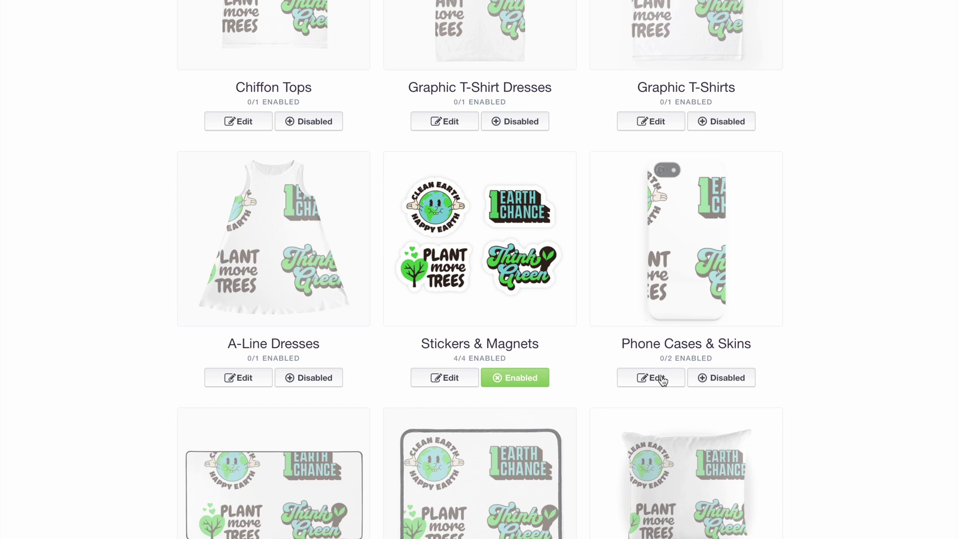
left_click(443, 382)
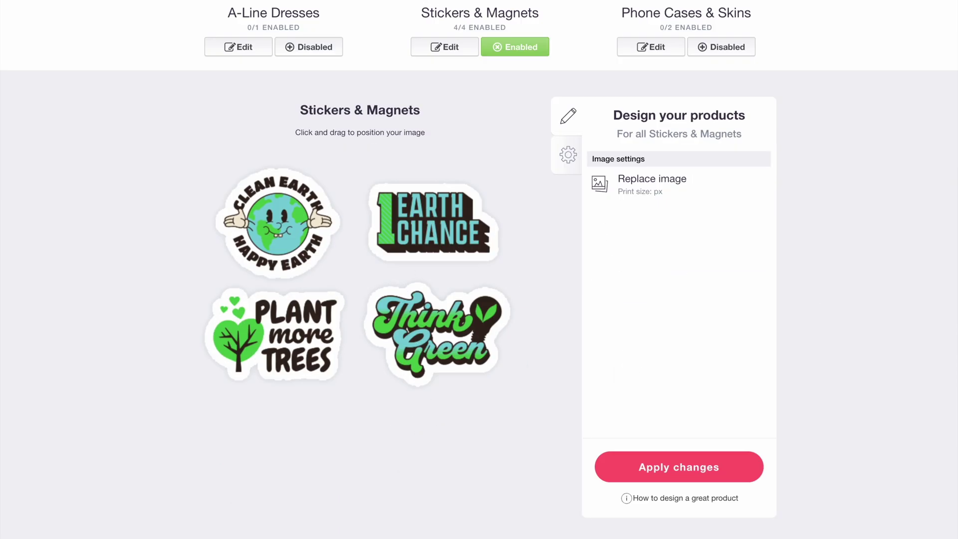
Check the Stickers & Magnets markups (Magnet 25%, stickers 30%) and return to the design settings
left_click(575, 158)
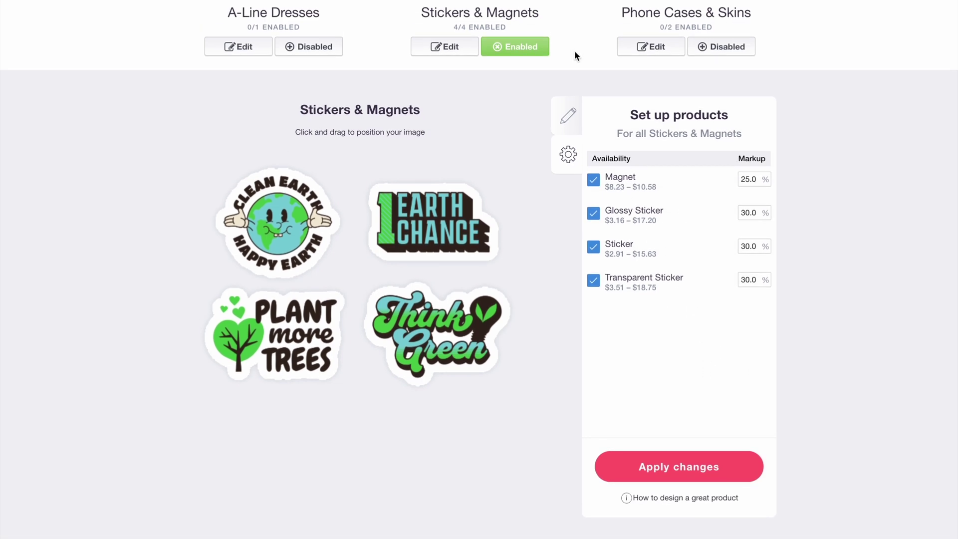
left_click(568, 105)
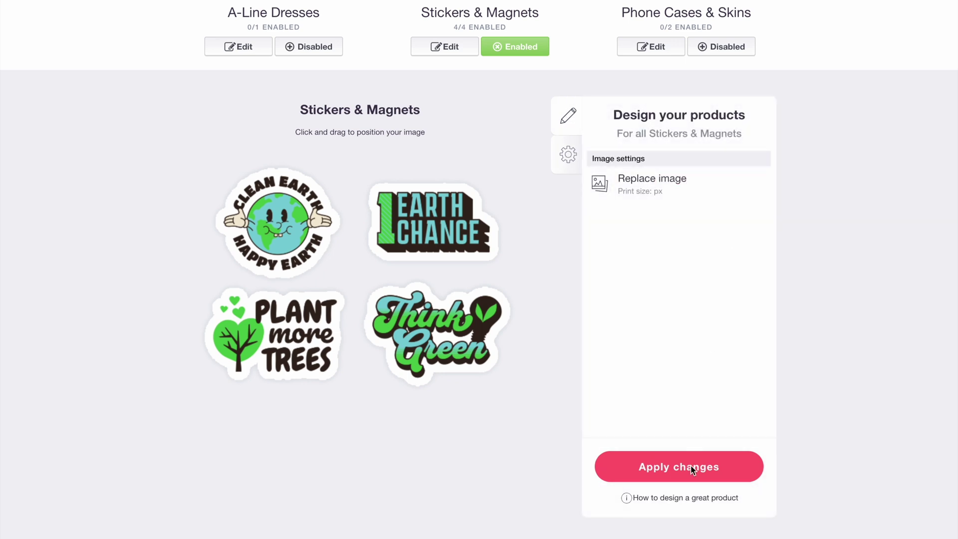
scroll(690, 465, "down", 1)
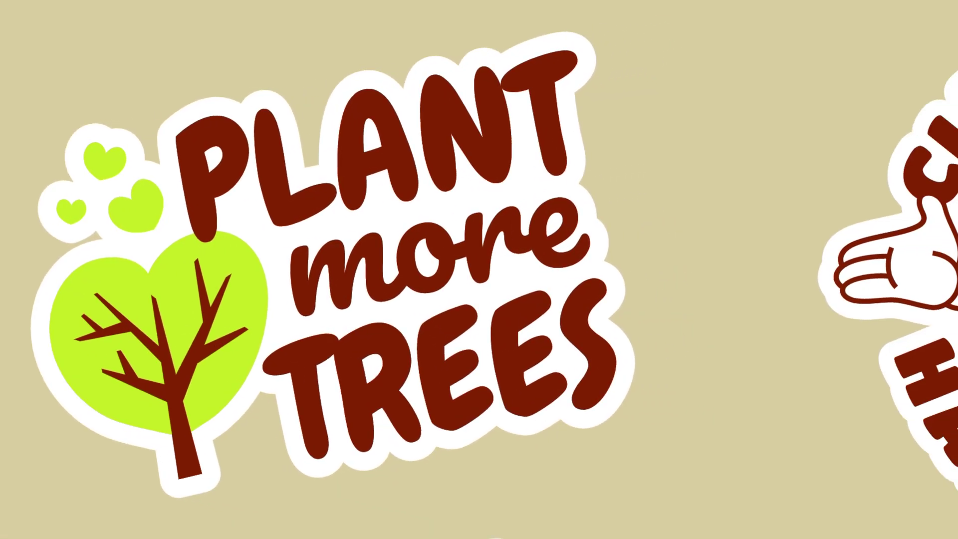